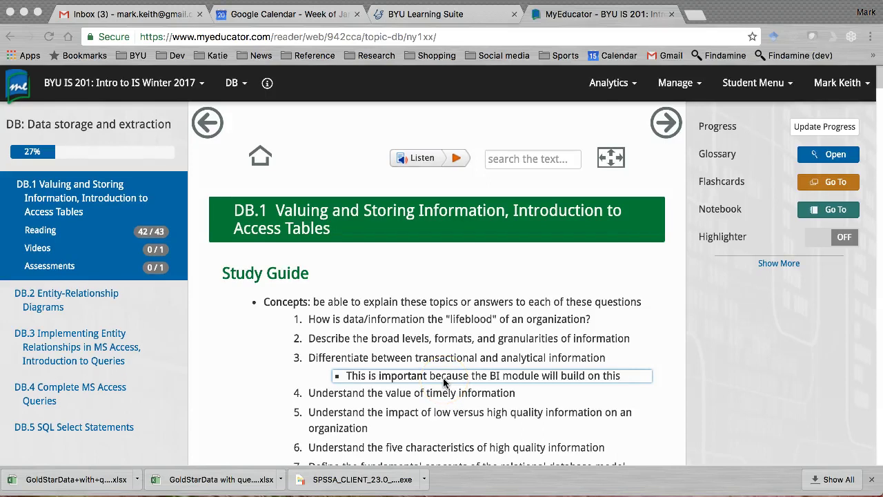
Step: Scroll the DB.1 reading to the GoldStar data with questions box and download GoldStar+data.xlsx
left_click(444, 383)
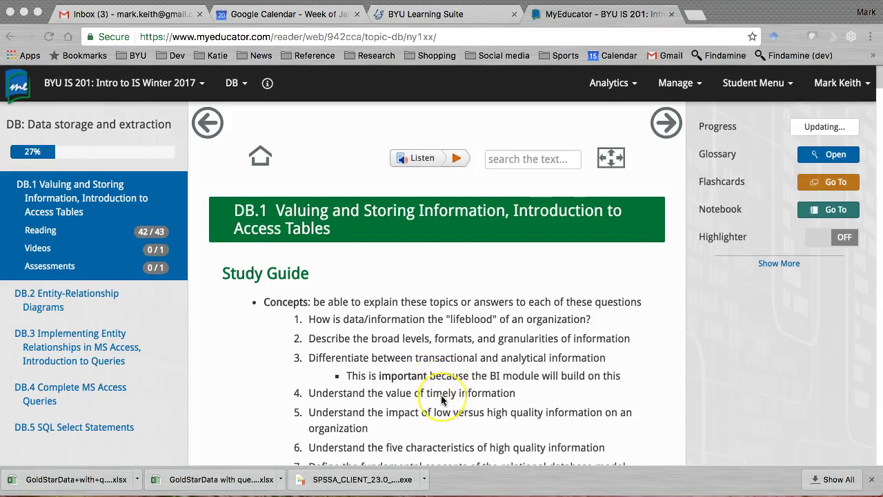
left_click(423, 372)
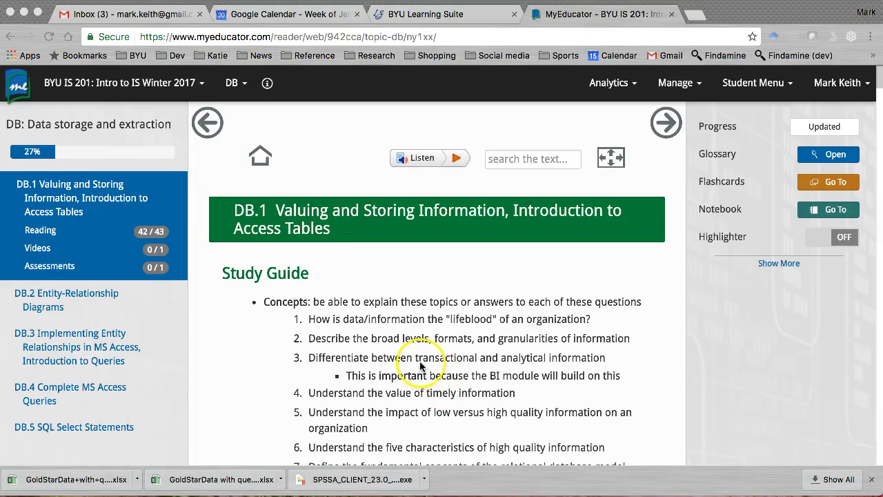
scroll(423, 359, "down", 5)
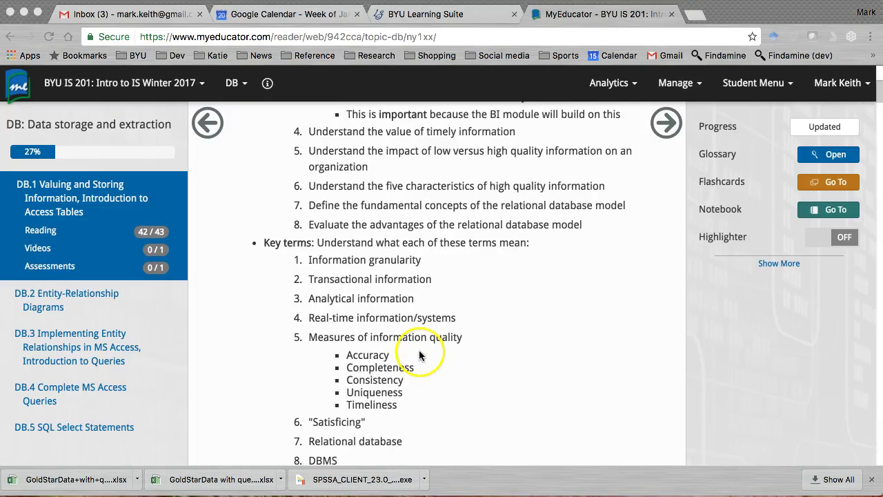
scroll(419, 355, "down", 5)
scroll(419, 349, "down", 3)
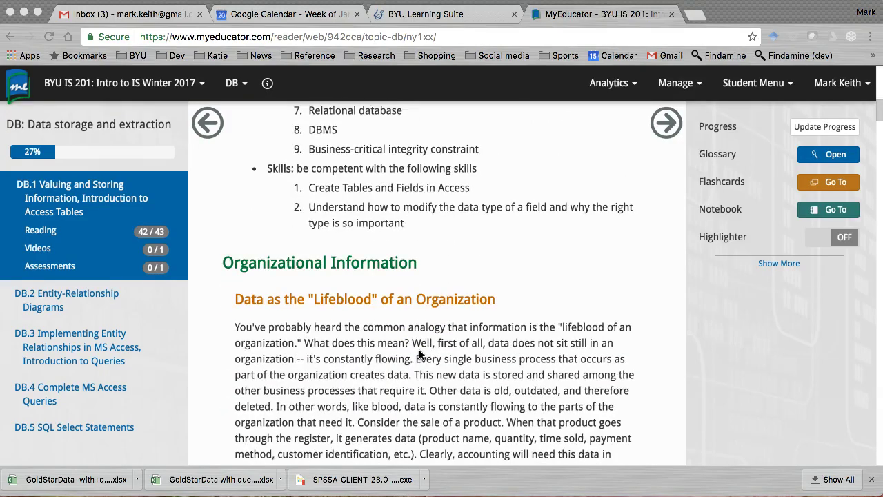
scroll(419, 351, "down", 2)
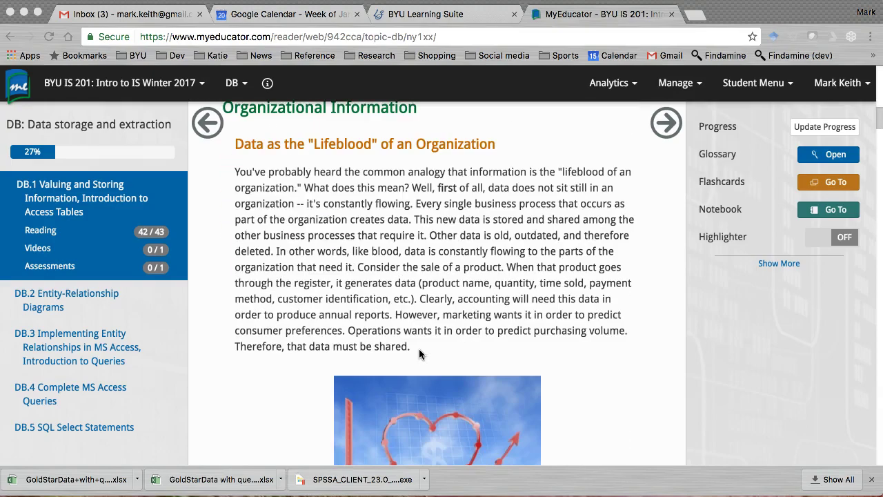
scroll(419, 353, "up", 1)
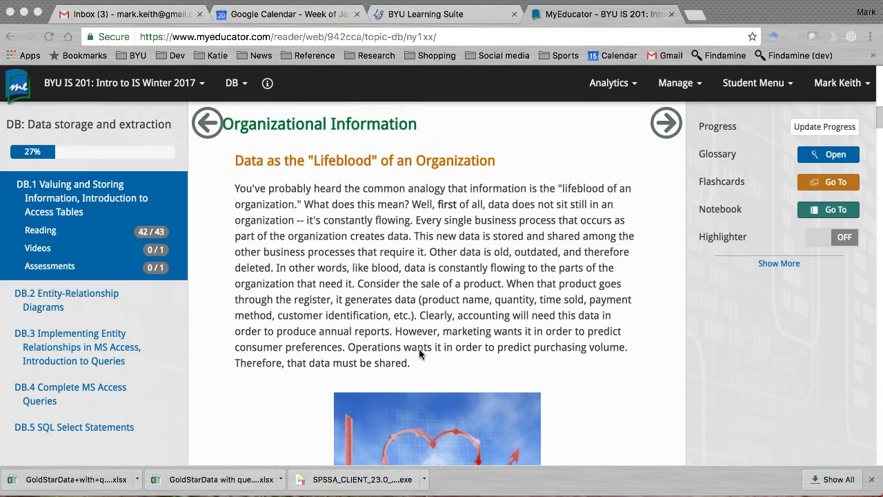
left_click(748, 128)
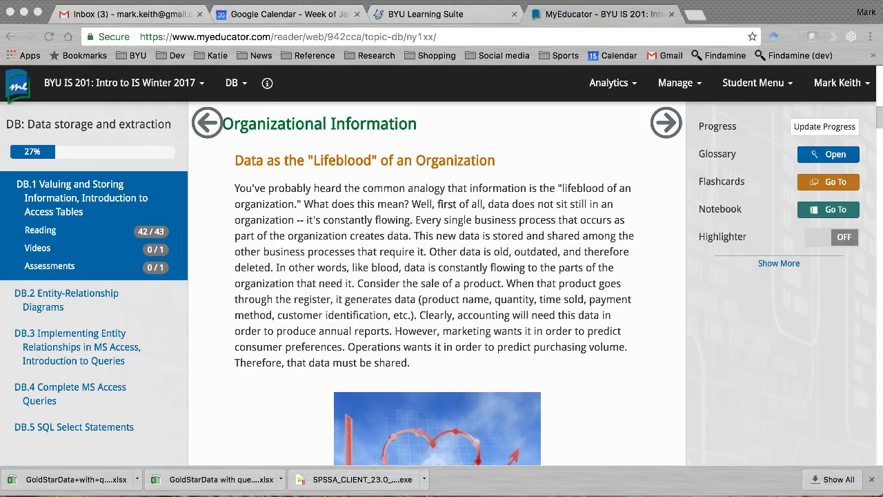
left_click(879, 124)
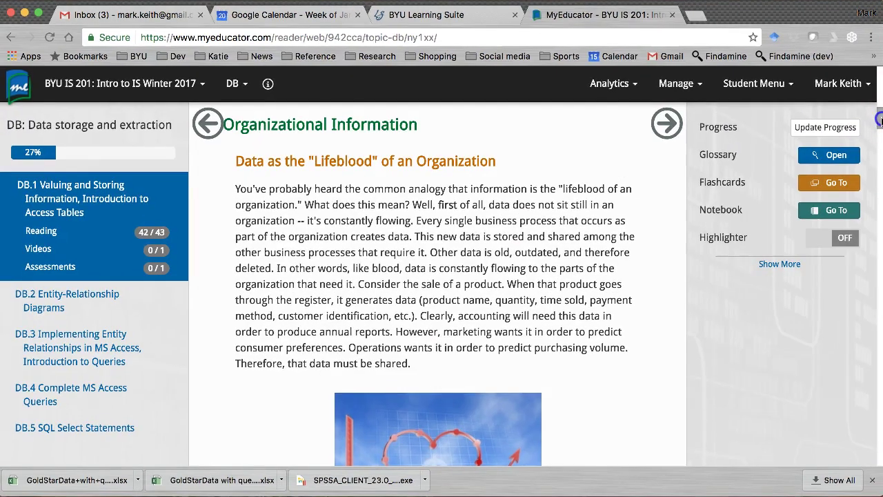
left_click_drag(879, 122, 881, 328)
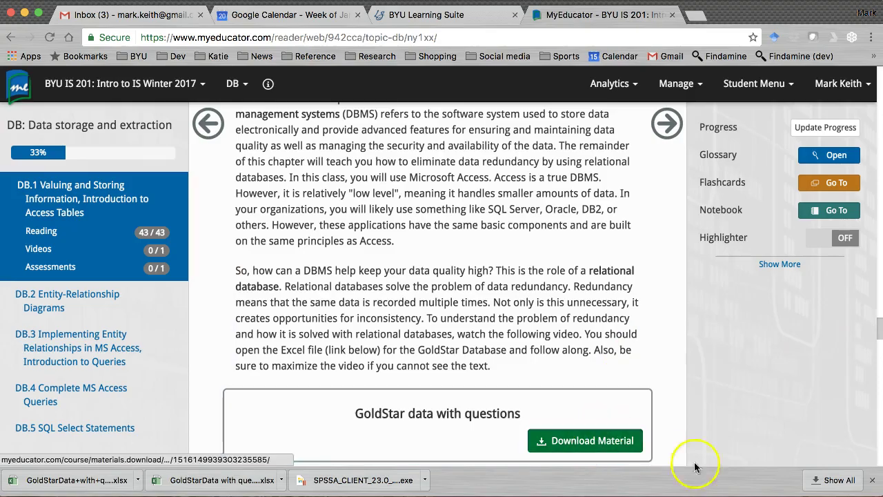
left_click(874, 483)
left_click(599, 439)
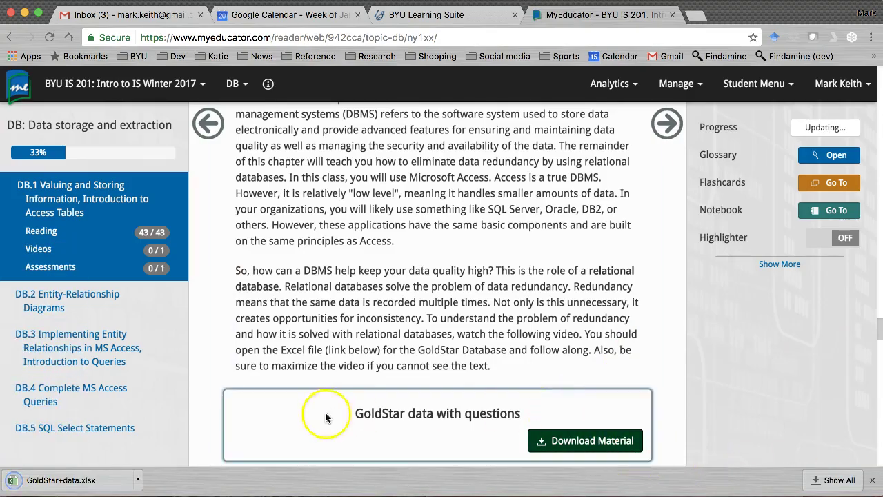
Step: Open the downloaded GoldStar-data.xlsx, maximize the window and zoom the sheet to 110%
left_click(84, 483)
left_click(414, 12)
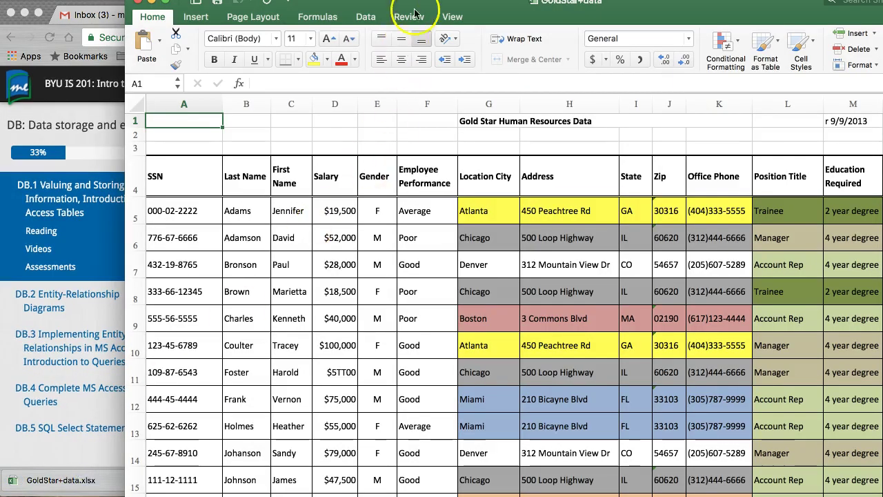
double_click(425, 6)
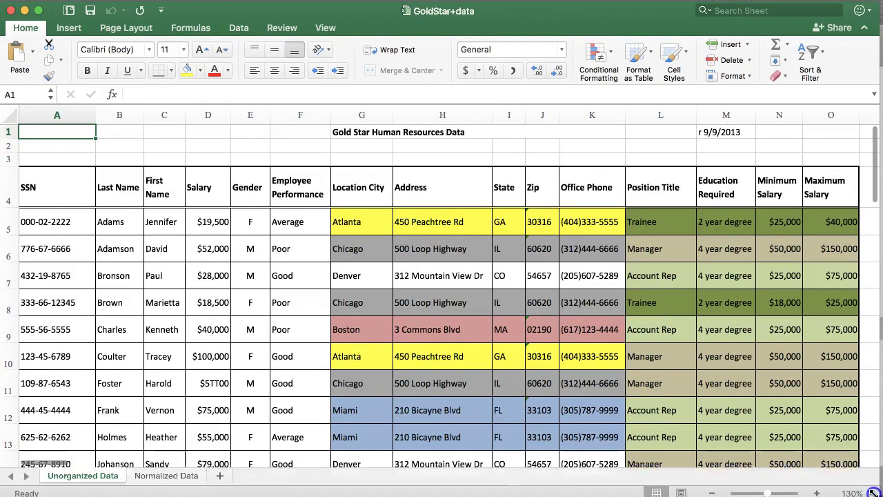
left_click(717, 485)
left_click(717, 485)
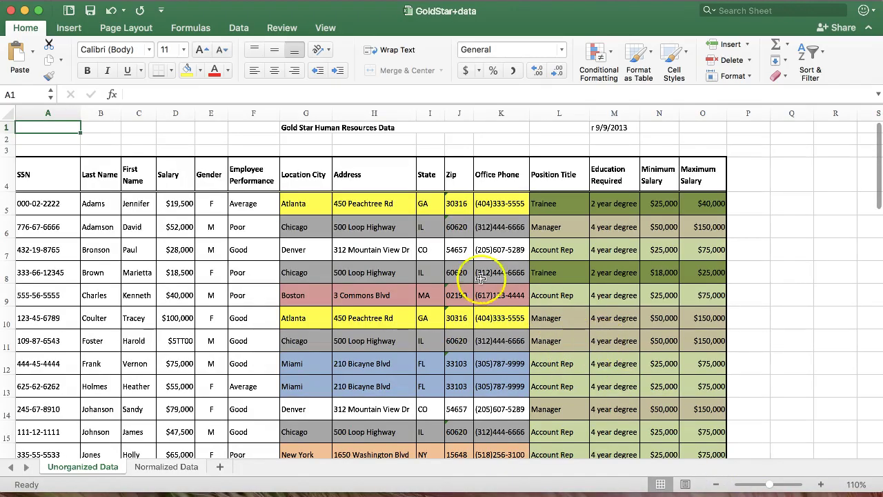
Step: Inspect row 5's values: performance, Atlanta location, Trainee title, education and salary
left_click(308, 130)
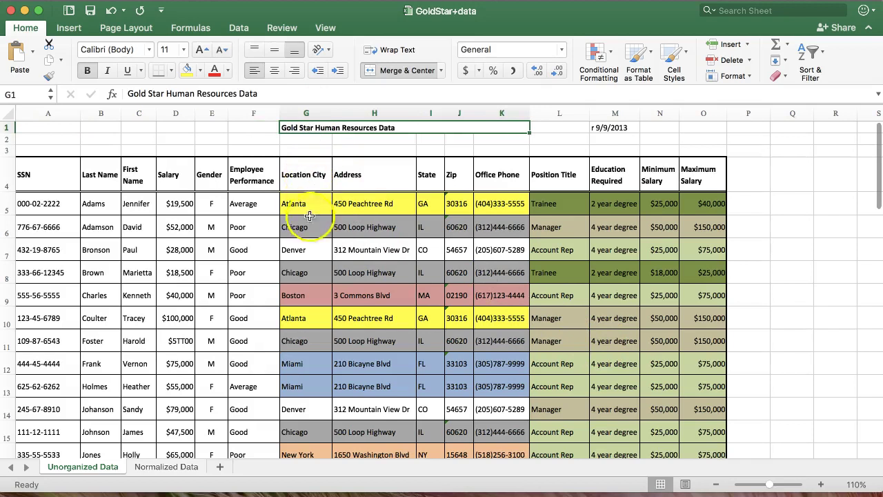
scroll(321, 219, "down", 2)
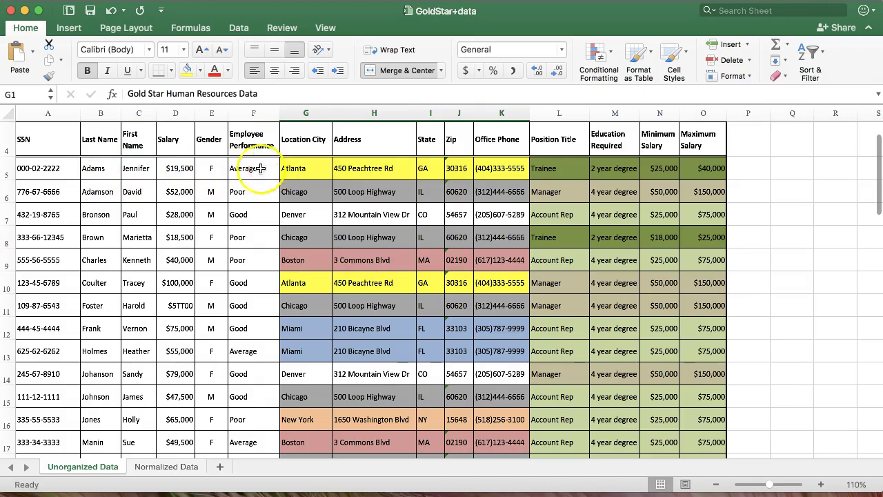
left_click(250, 168)
left_click(252, 169)
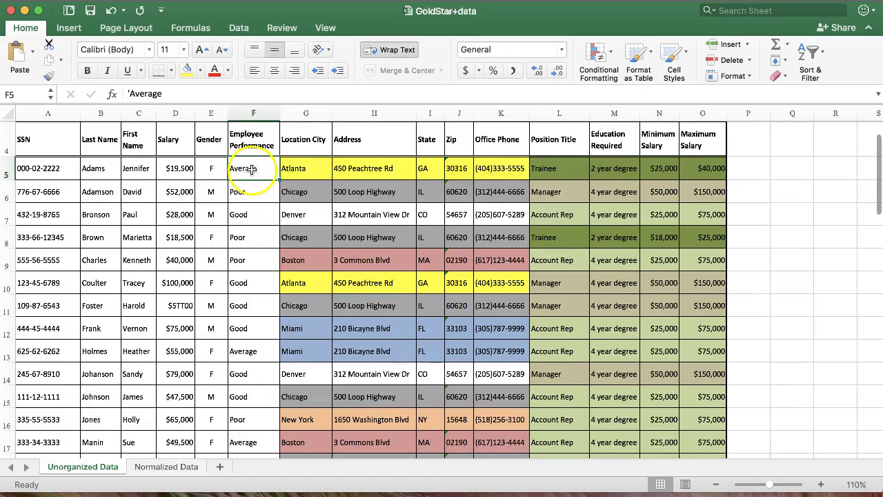
left_click(316, 171)
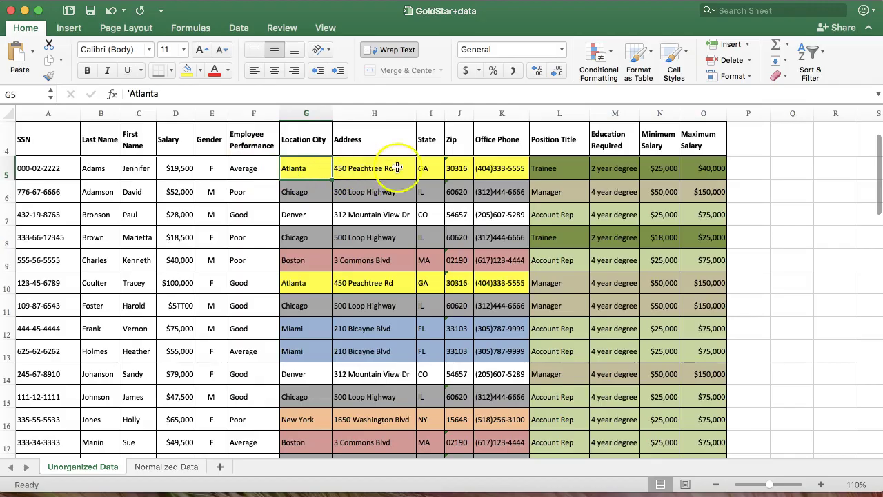
left_click(567, 171)
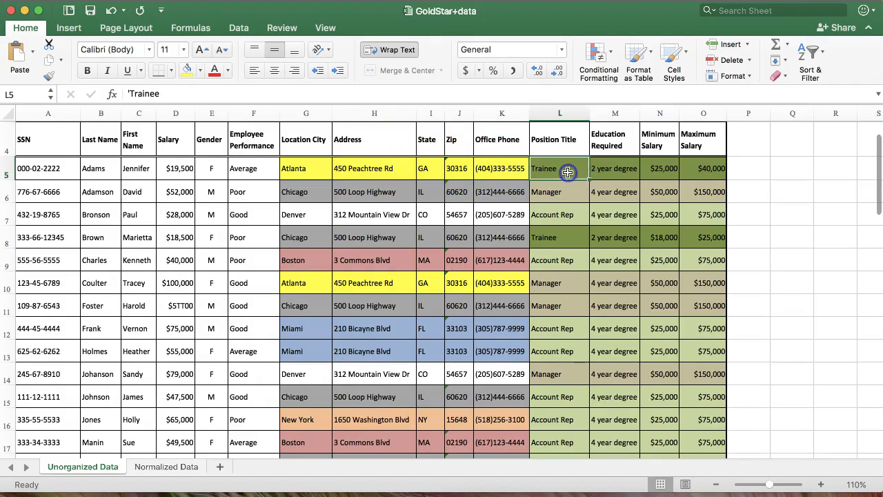
left_click(619, 169)
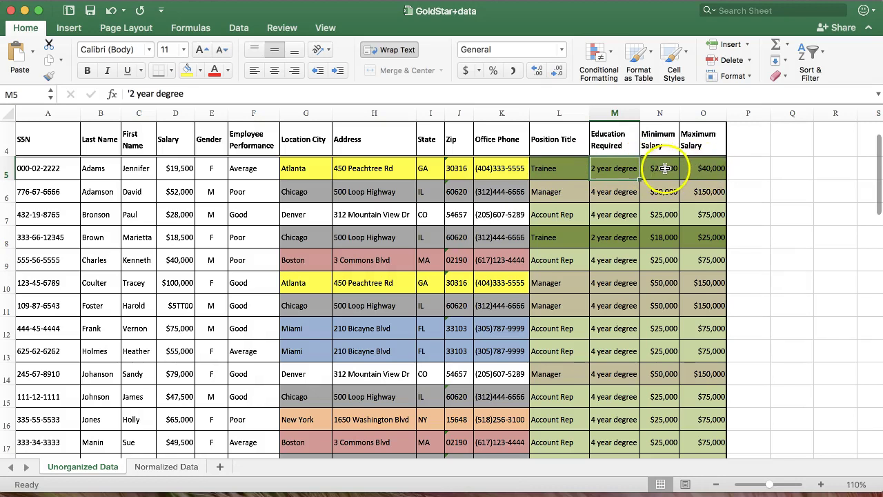
left_click(176, 168)
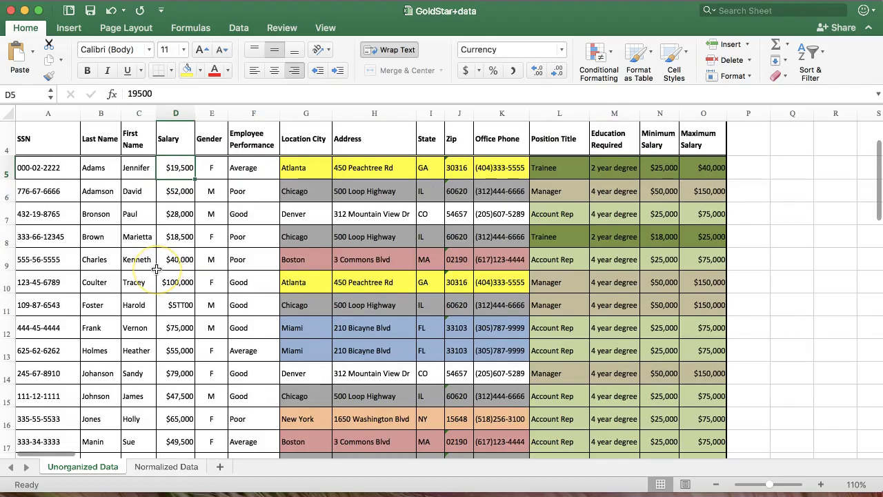
Step: Scroll down to the seven questions listed beneath the employee table
scroll(157, 269, "down", 1)
scroll(157, 271, "down", 5)
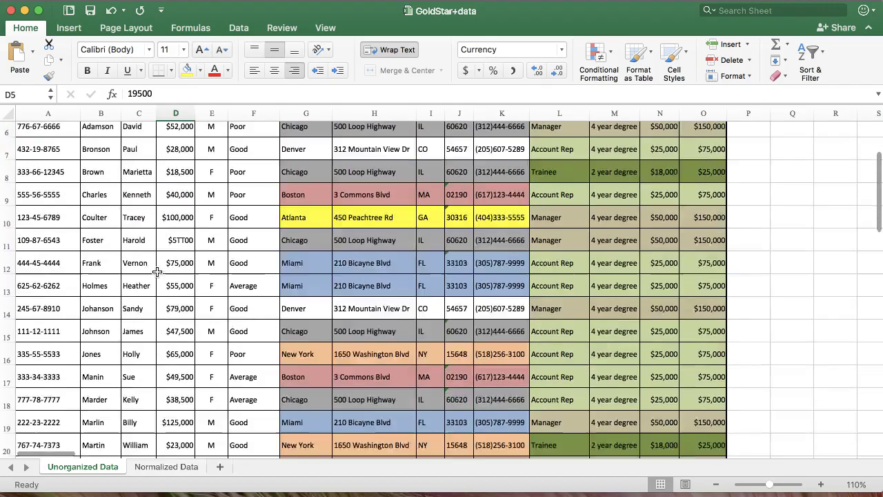
scroll(156, 273, "down", 5)
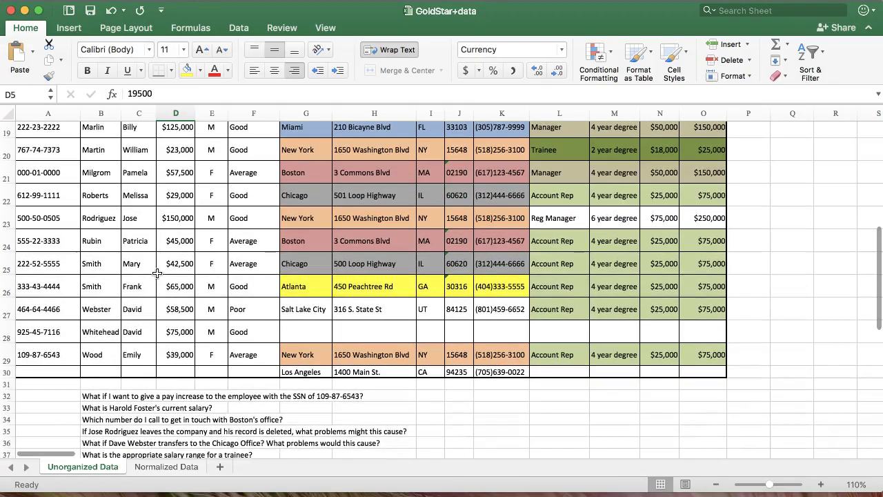
scroll(157, 273, "up", 2)
scroll(156, 273, "up", 1)
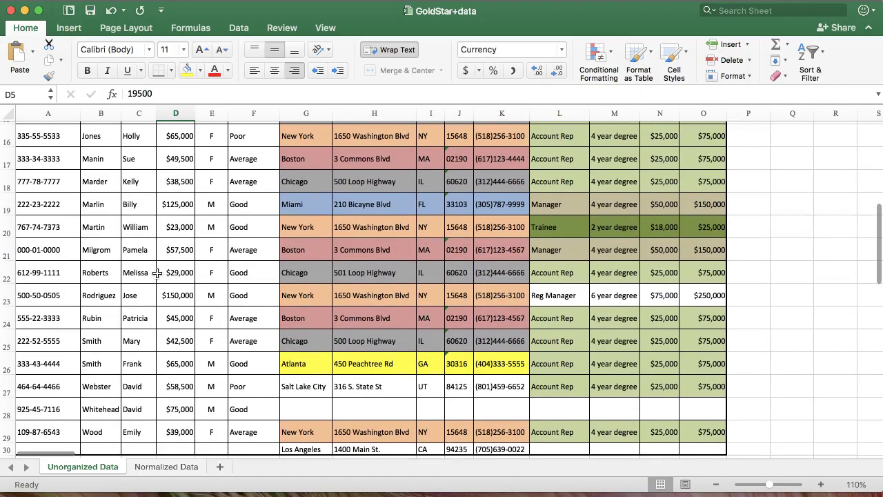
scroll(156, 272, "up", 8)
scroll(156, 272, "down", 13)
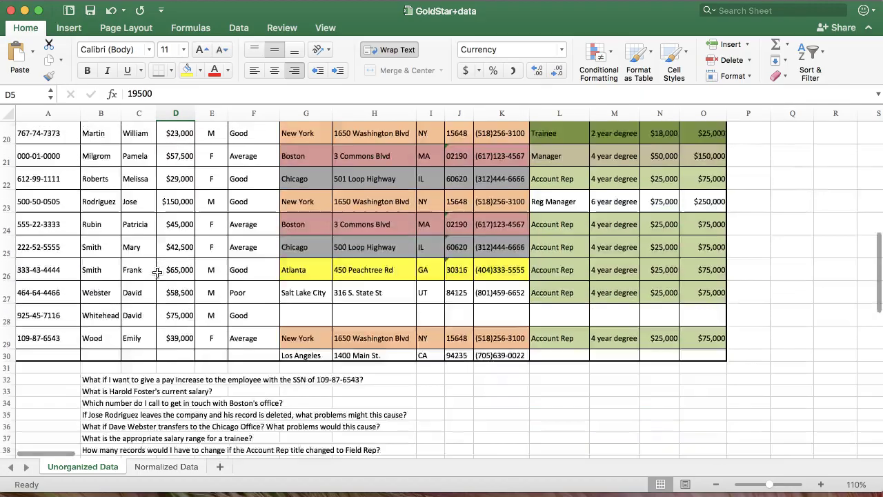
left_click(100, 262)
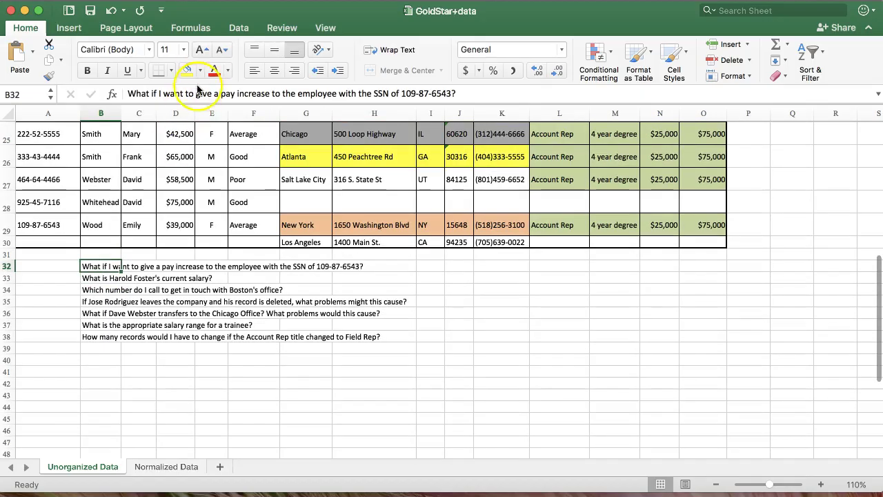
left_click(219, 97)
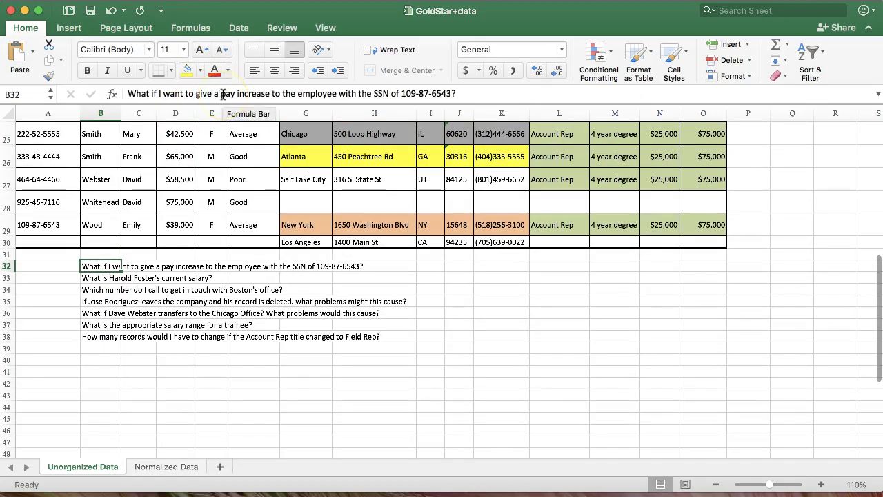
left_click_drag(402, 93, 449, 94)
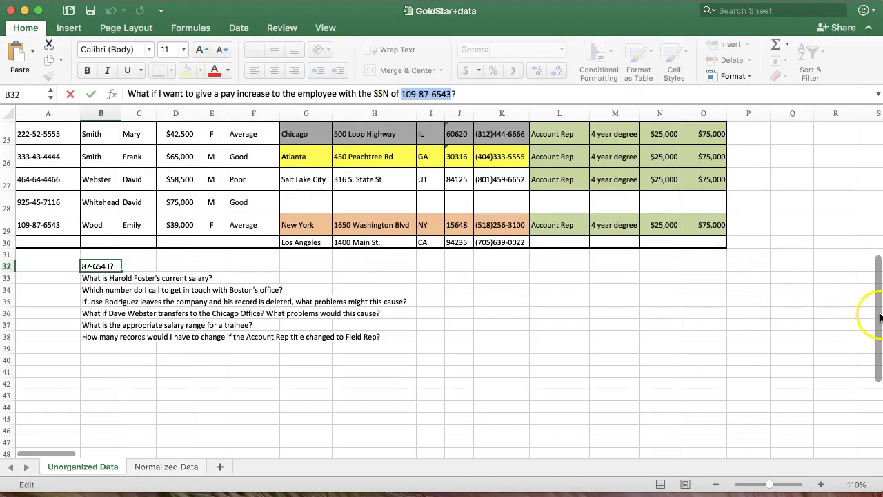
left_click_drag(880, 318, 878, 263)
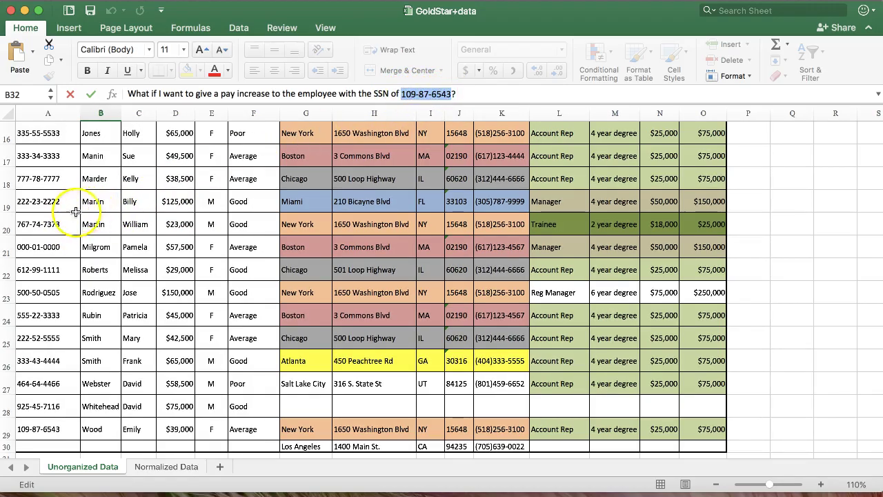
scroll(65, 218, "up", 8)
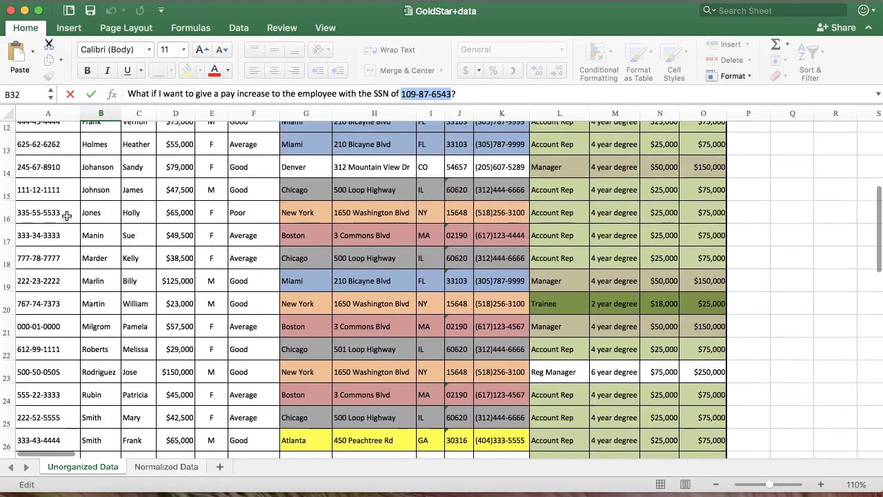
scroll(67, 215, "up", 4)
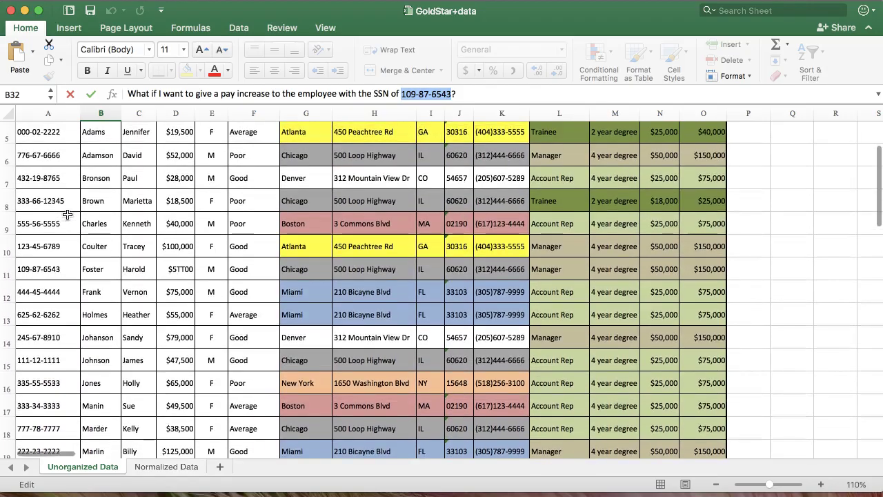
scroll(54, 276, "up", 2)
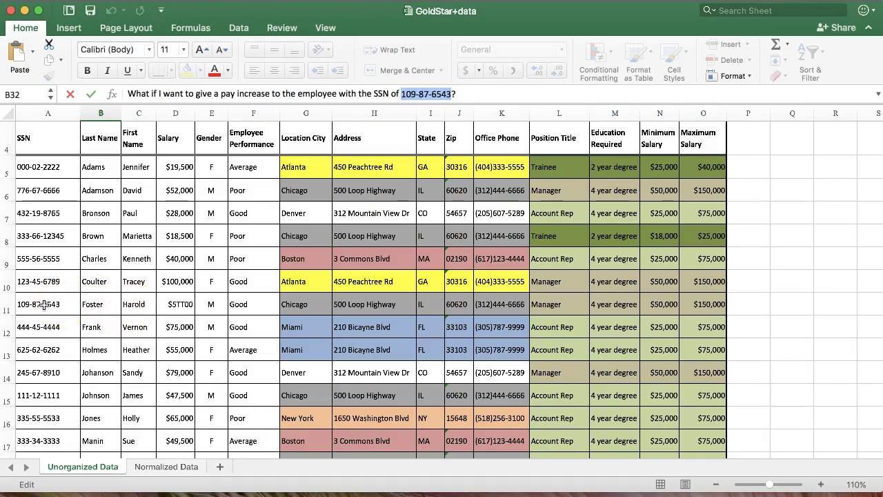
left_click(44, 307)
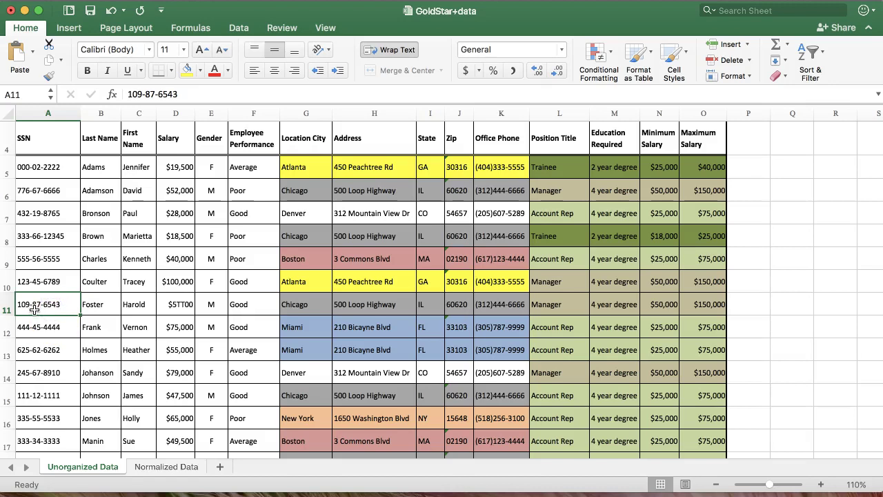
left_click(83, 310)
left_click_drag(81, 310, 180, 311)
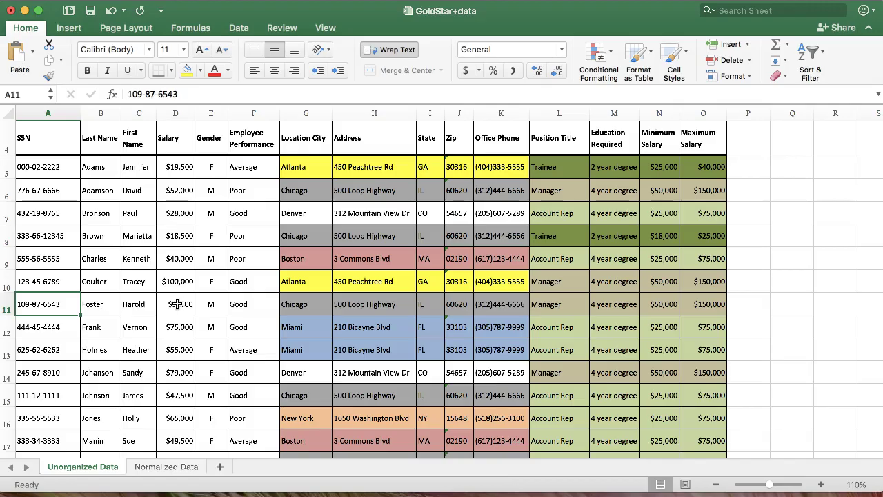
scroll(69, 306, "down", 1)
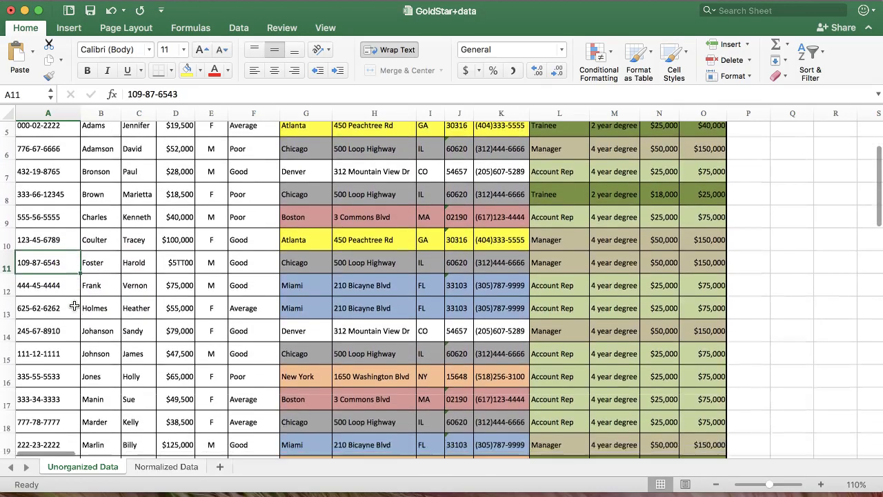
scroll(72, 290, "down", 1)
left_click(31, 250)
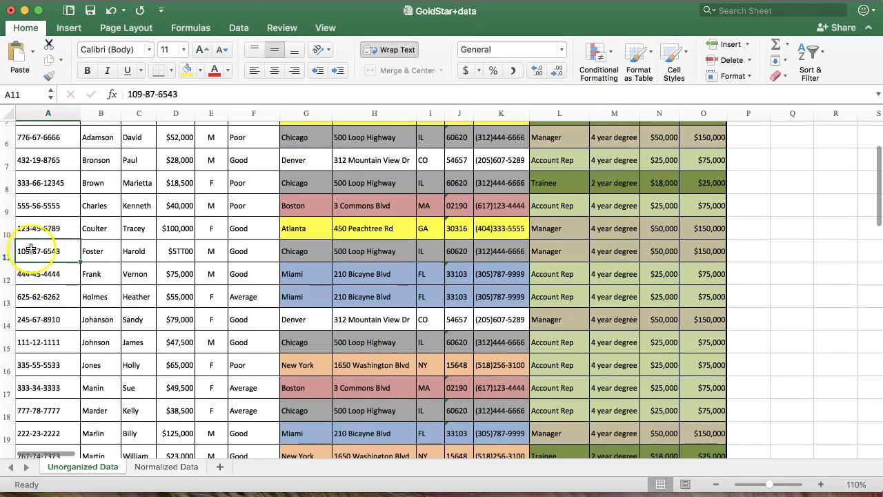
scroll(54, 261, "down", 1)
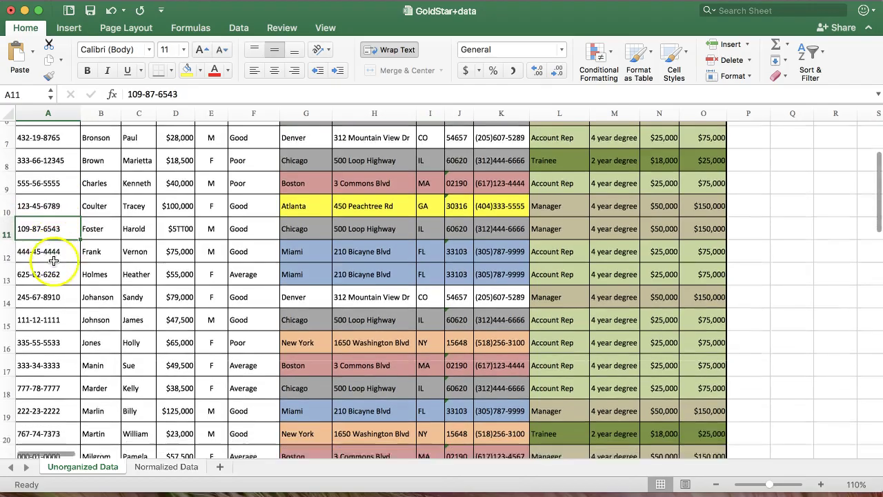
scroll(54, 261, "down", 6)
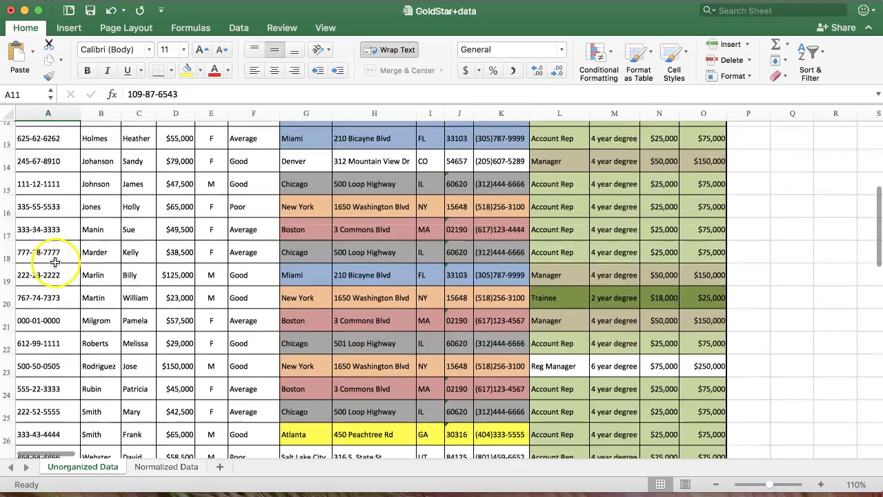
scroll(55, 262, "down", 5)
left_click(41, 378)
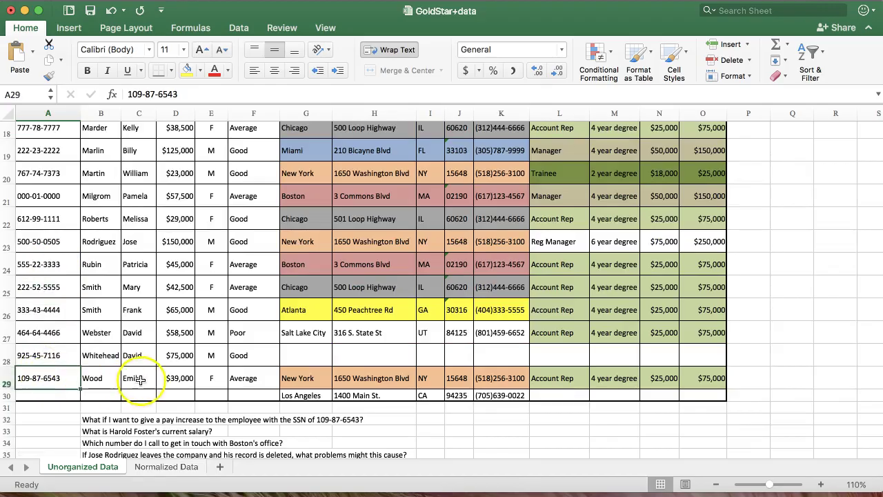
left_click(140, 379)
left_click(60, 378)
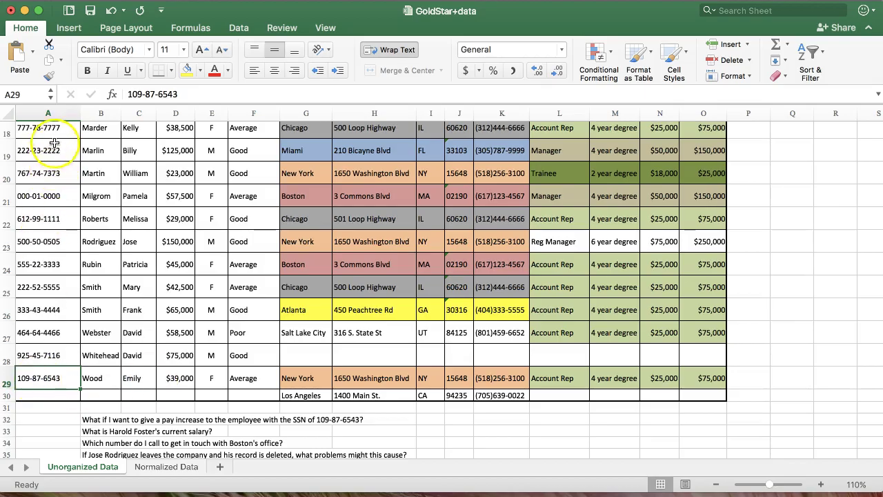
scroll(49, 382, "down", 2)
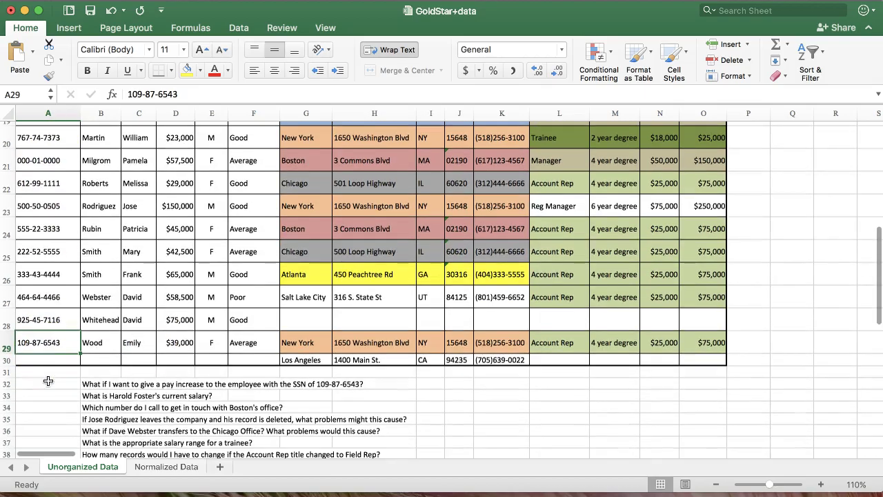
left_click(107, 396)
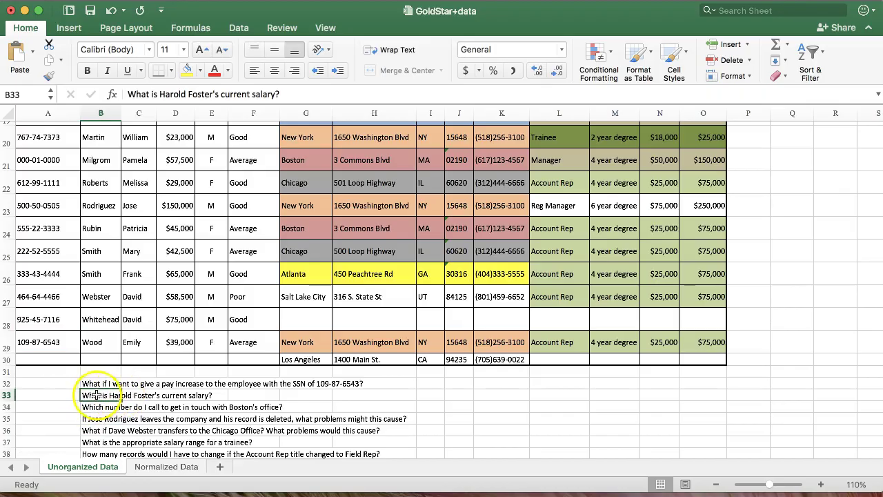
scroll(107, 259, "up", 10)
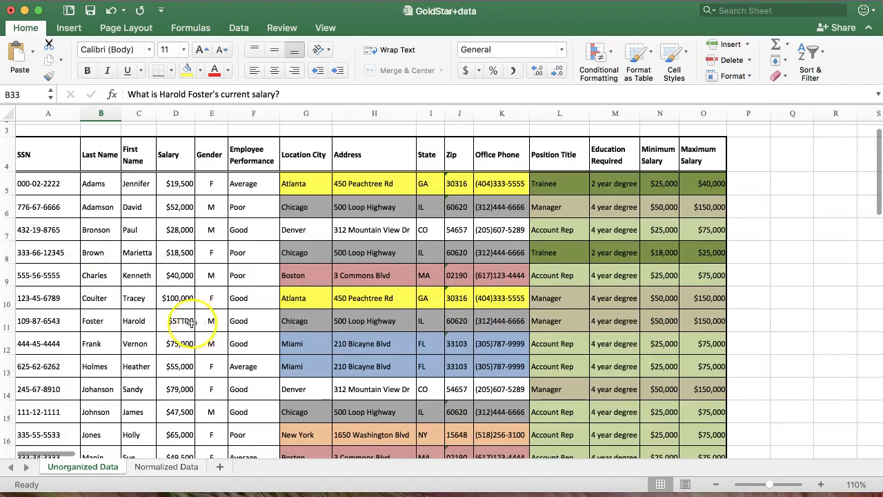
left_click(192, 322)
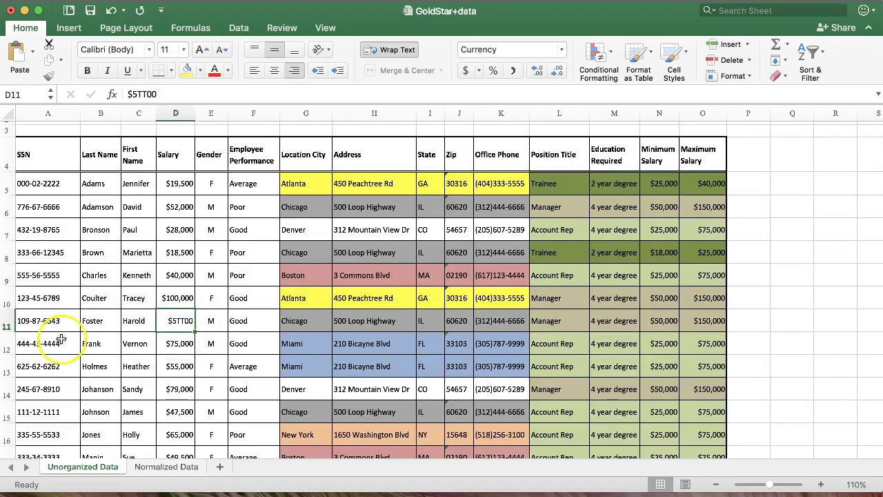
scroll(61, 339, "down", 10)
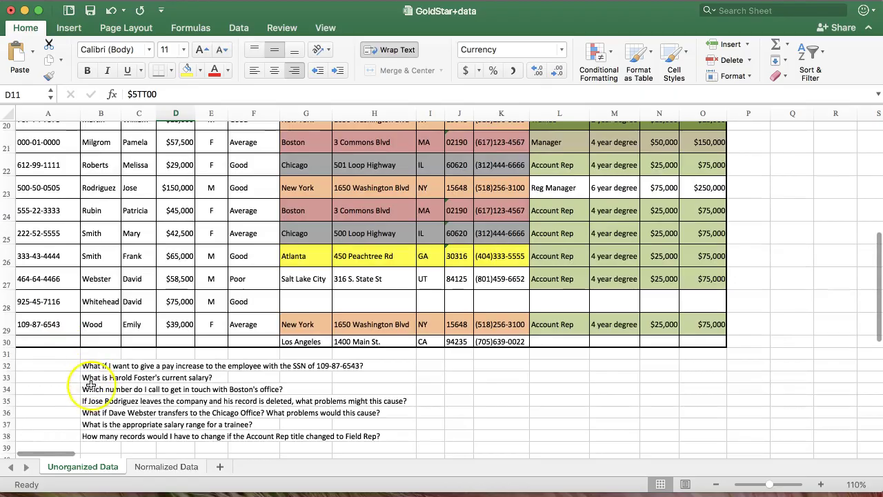
left_click(92, 389)
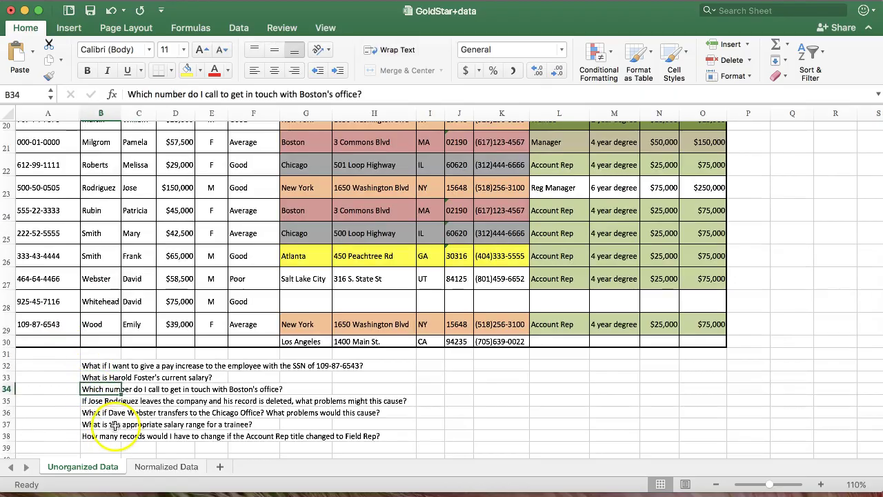
scroll(131, 219, "up", 10)
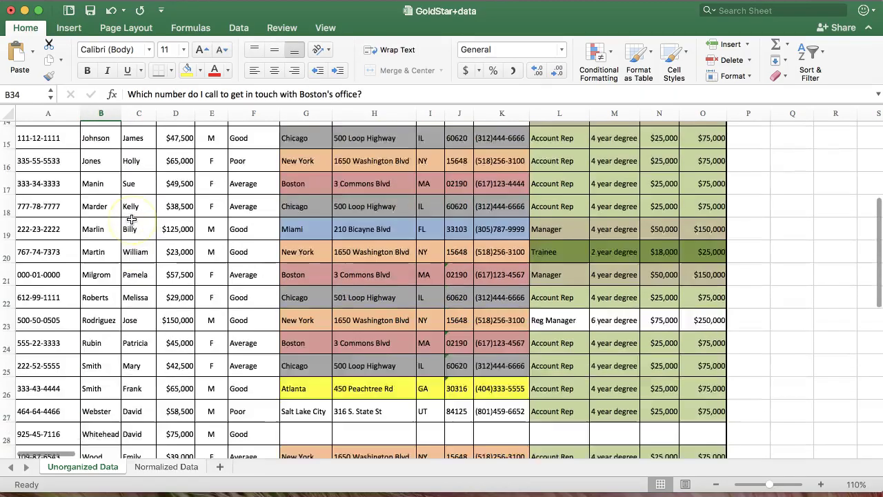
scroll(131, 219, "up", 1)
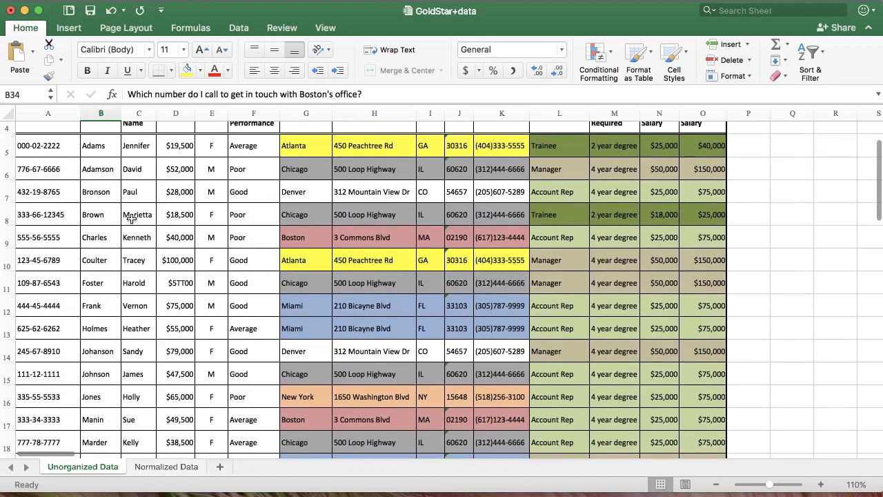
scroll(132, 220, "up", 2)
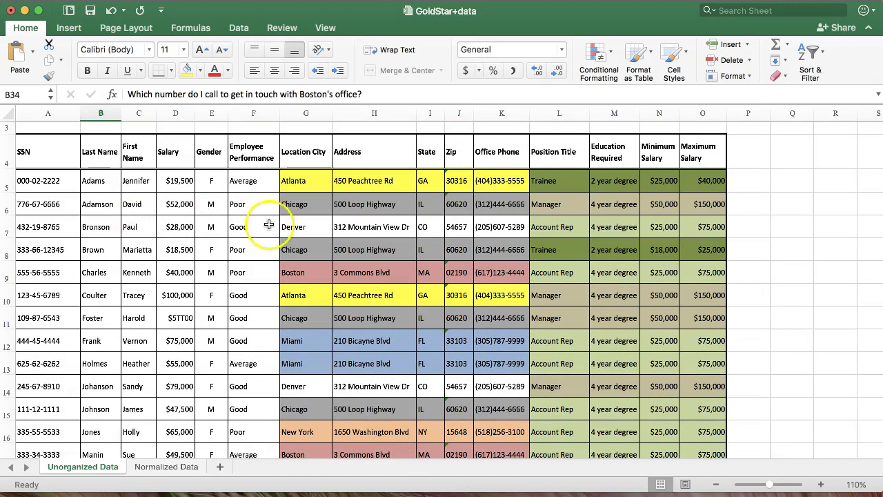
left_click(299, 276)
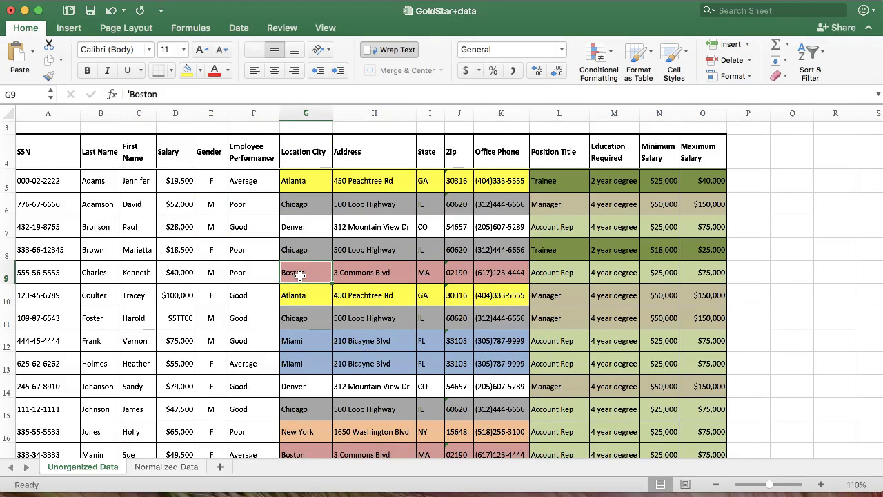
left_click(508, 270)
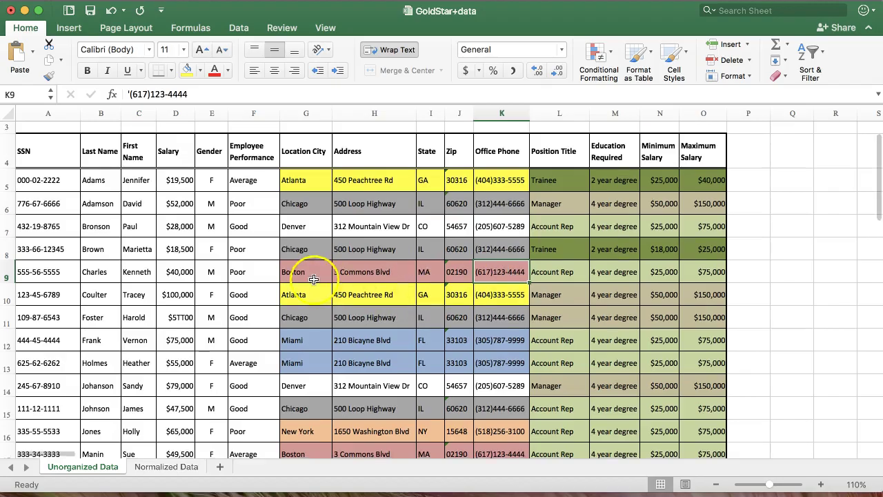
scroll(315, 273, "down", 2)
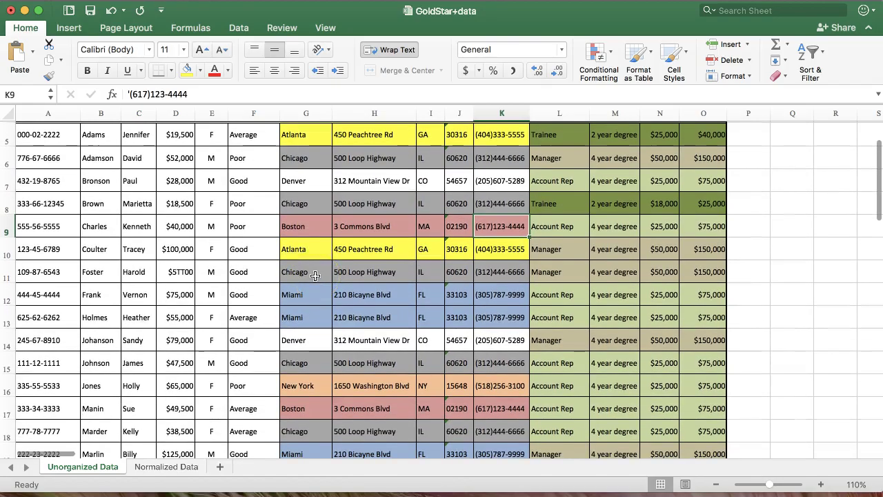
left_click(301, 225)
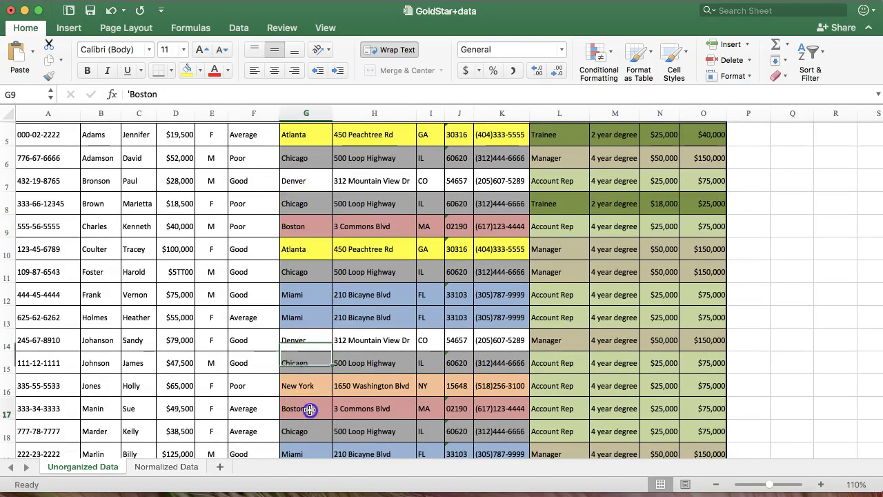
left_click(309, 407)
scroll(309, 406, "down", 5)
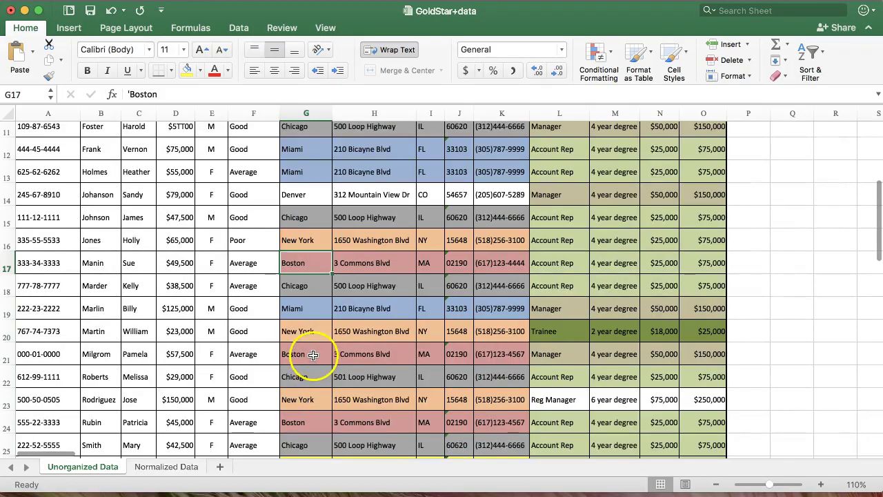
left_click(309, 354)
left_click(314, 423)
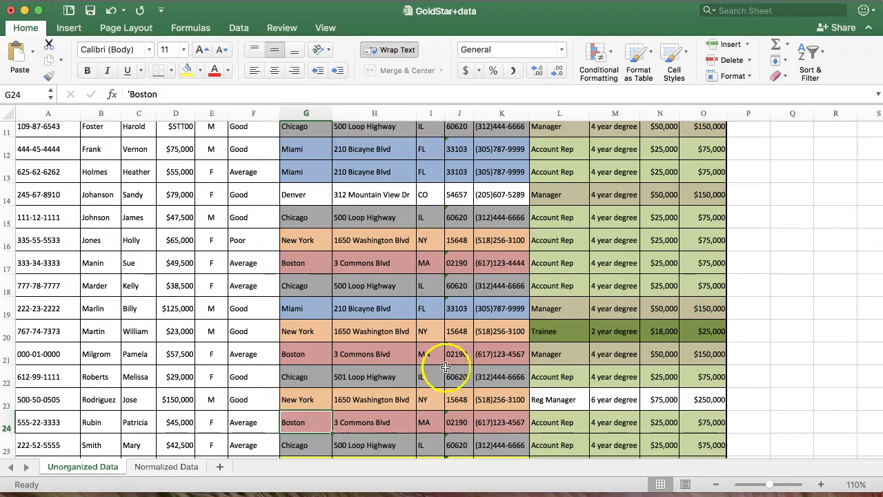
left_click(502, 263)
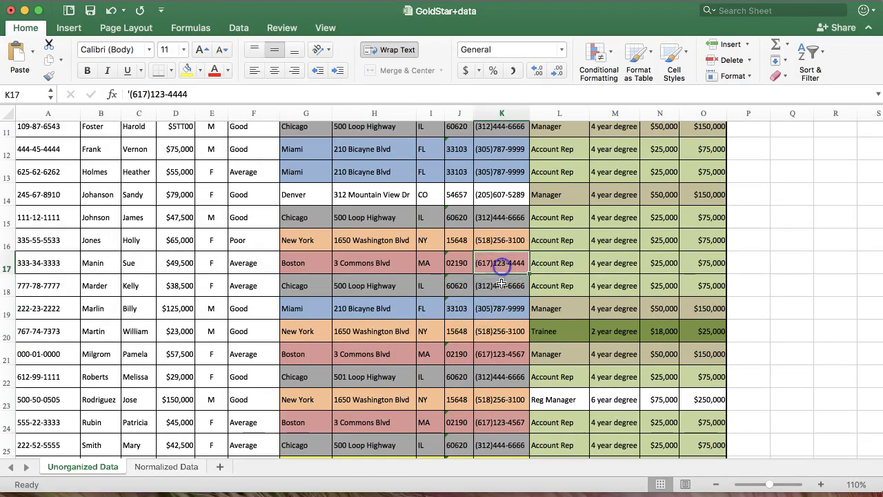
left_click(500, 355, "super")
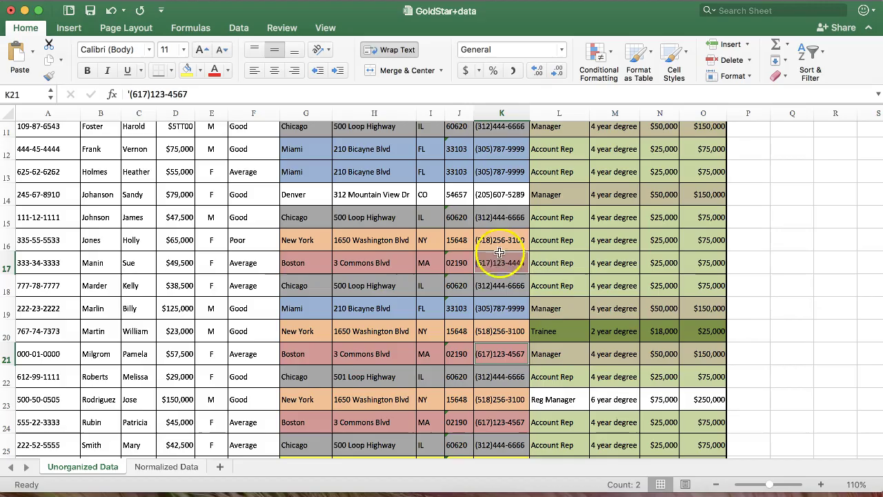
scroll(504, 339, "down", 3)
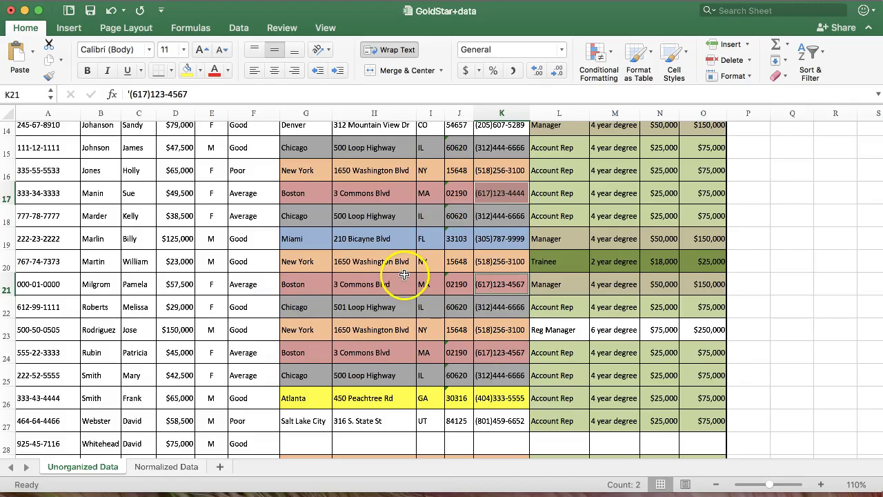
scroll(405, 274, "up", 1)
left_click_drag(306, 204, 514, 203)
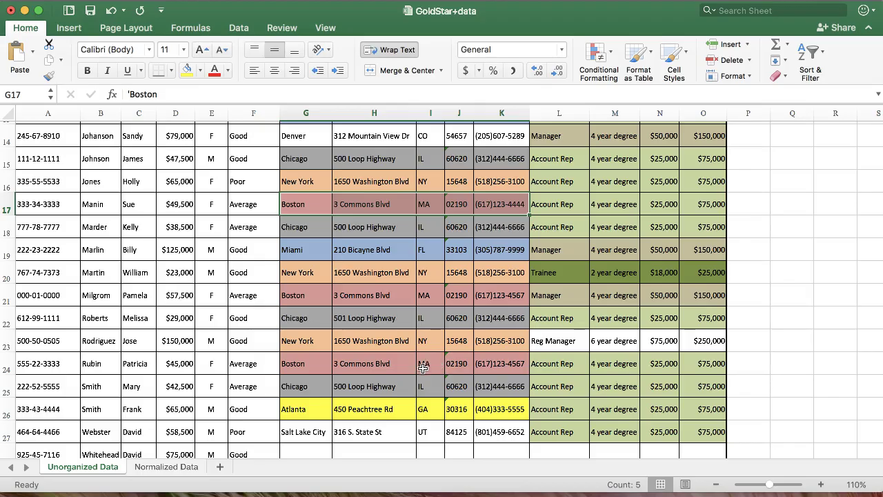
scroll(423, 368, "up", 10)
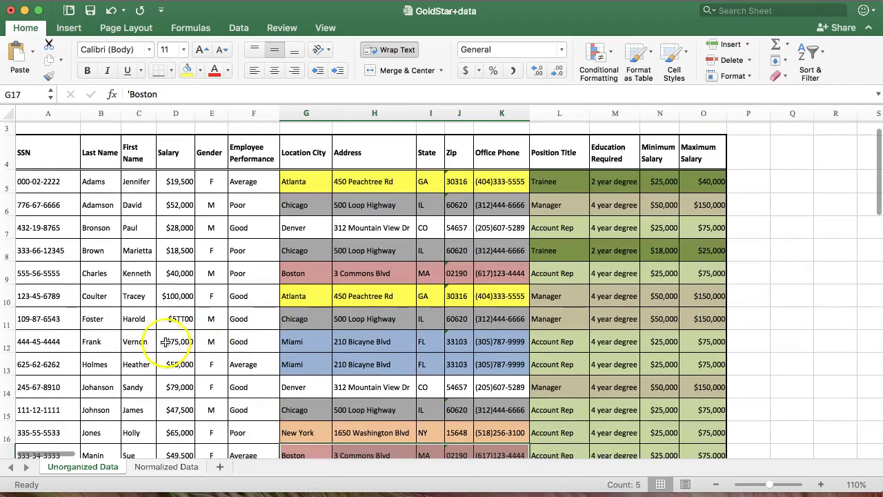
left_click(180, 319)
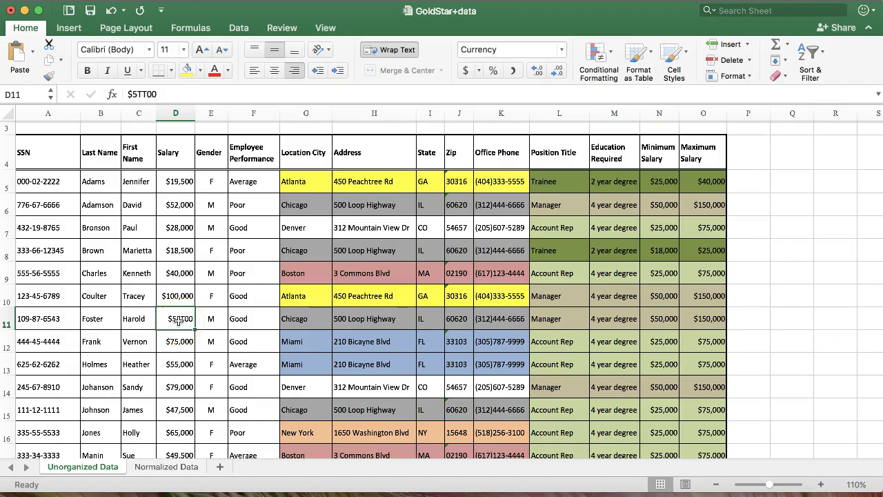
left_click(46, 319)
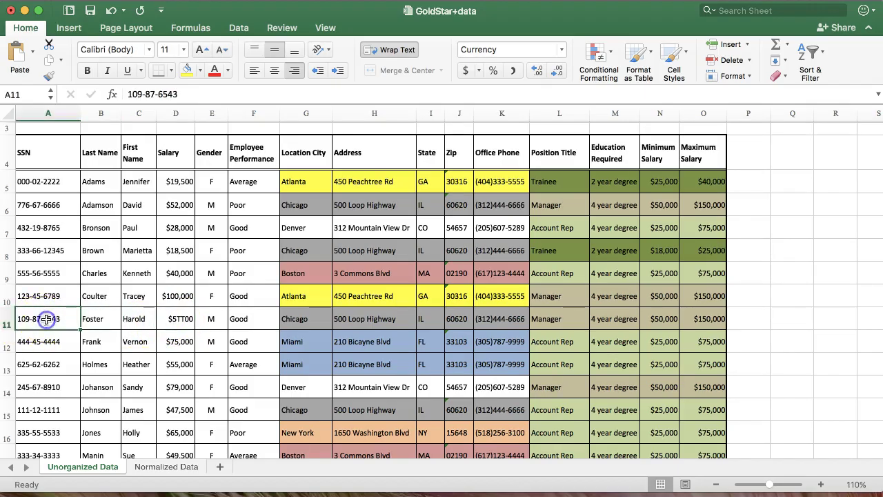
scroll(49, 319, "down", 3)
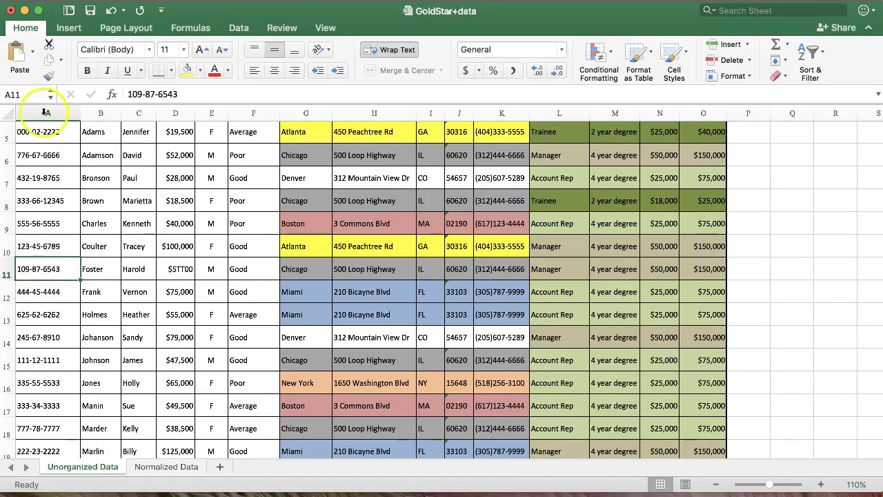
scroll(41, 395, "down", 2)
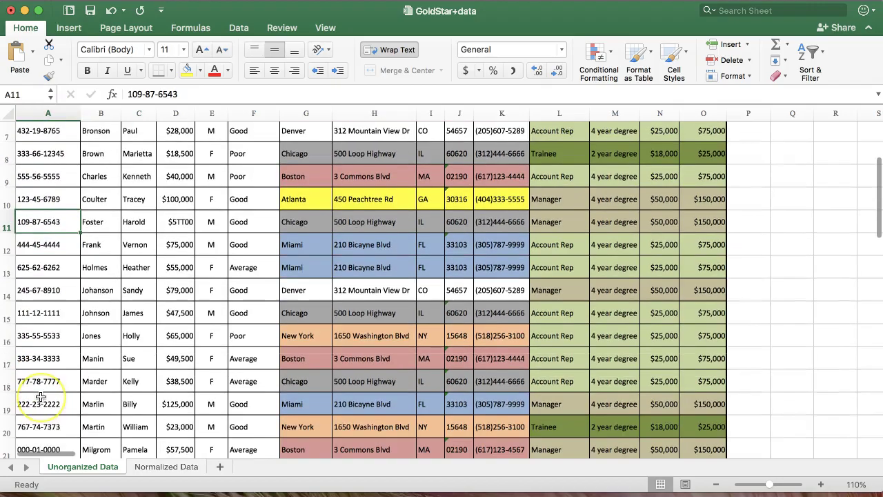
scroll(41, 390, "up", 5)
scroll(42, 388, "down", 1)
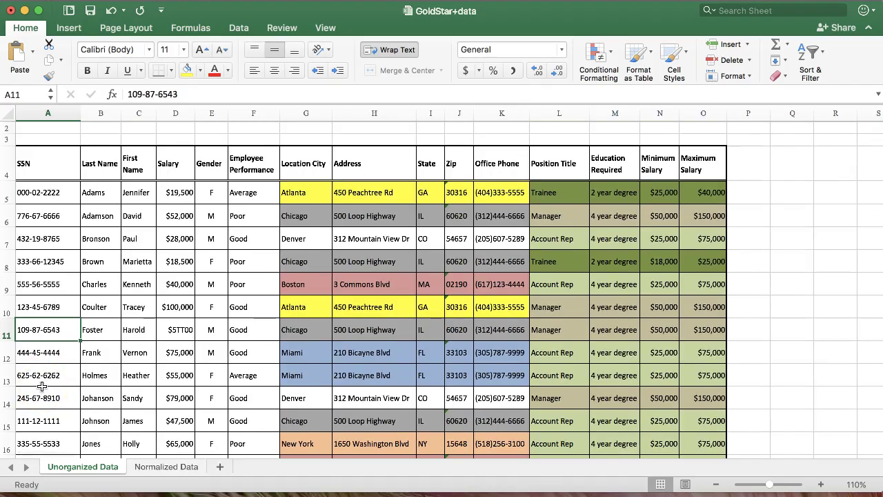
Step: Clear the Boston office details G17:K17 from row 17
left_click_drag(310, 281, 513, 285)
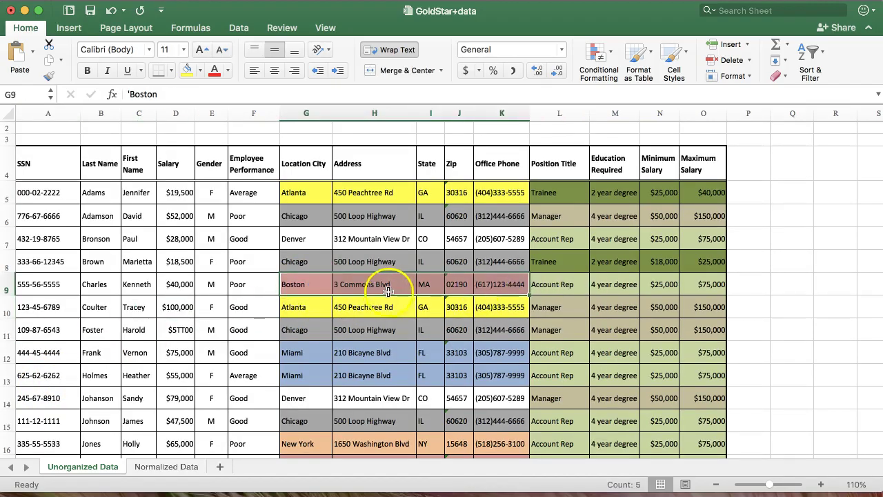
scroll(380, 280, "down", 2)
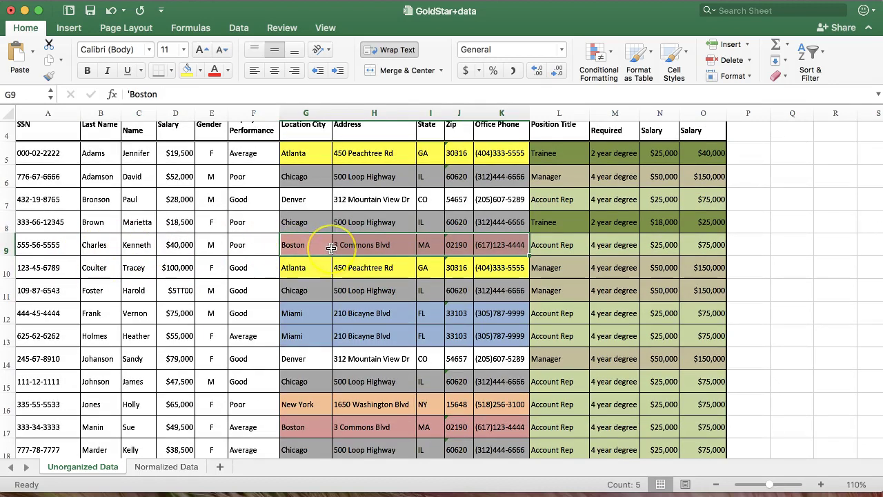
left_click_drag(331, 248, 485, 423)
key("Delete")
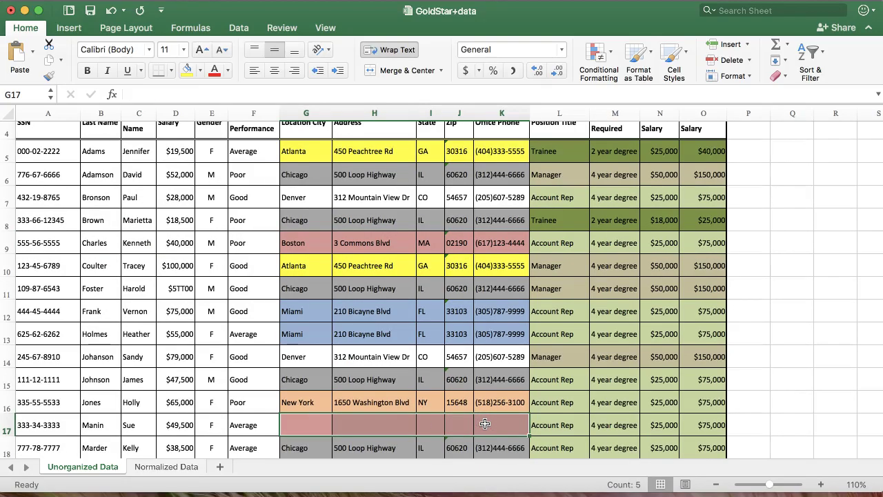
left_click(306, 424)
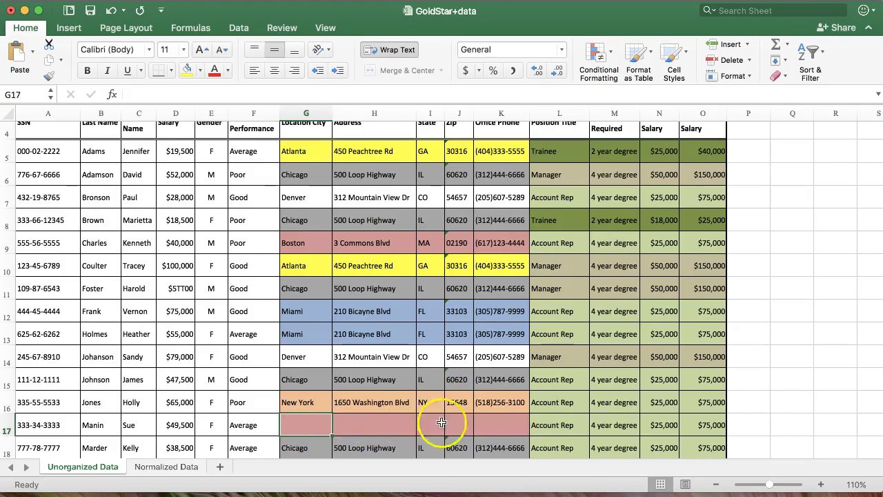
left_click_drag(491, 424, 306, 424)
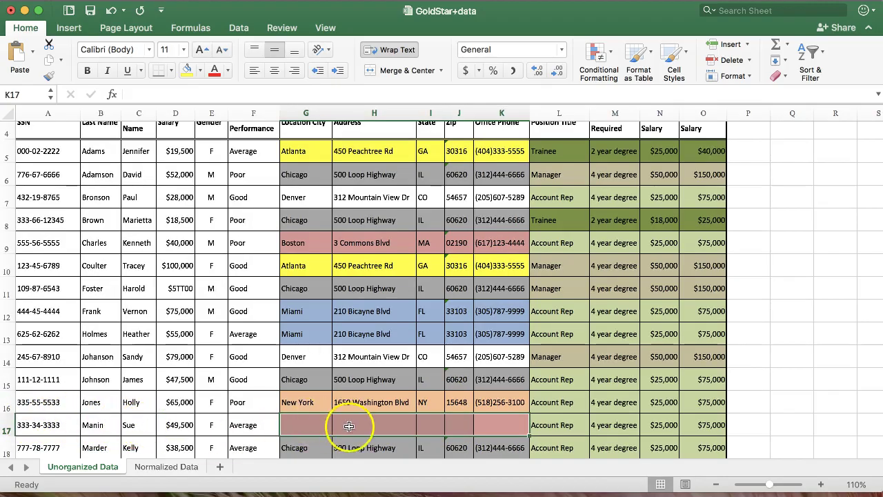
Step: Clear the Boston details from rows 21 and 24, leaving row 9's Boston entry
scroll(352, 446, "down", 5)
left_click_drag(304, 362, 483, 363)
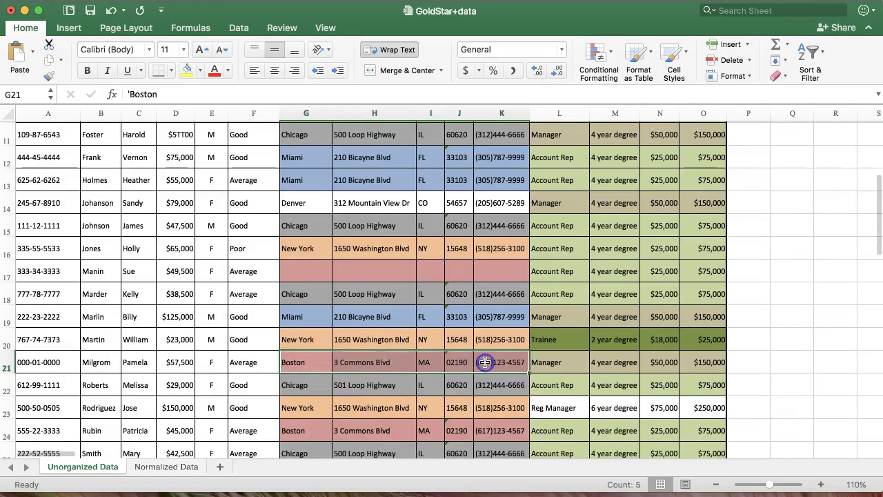
key("Delete")
left_click_drag(316, 430, 481, 428)
key("Delete")
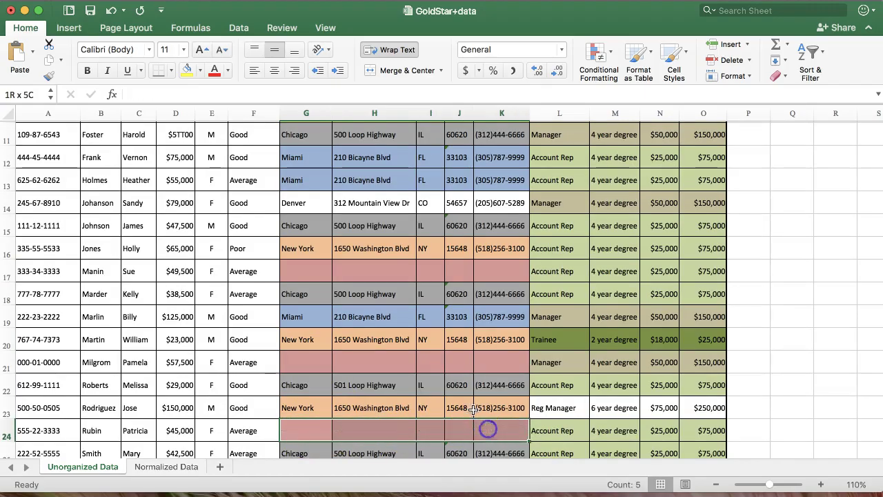
scroll(483, 345, "up", 5)
left_click_drag(295, 238, 493, 239)
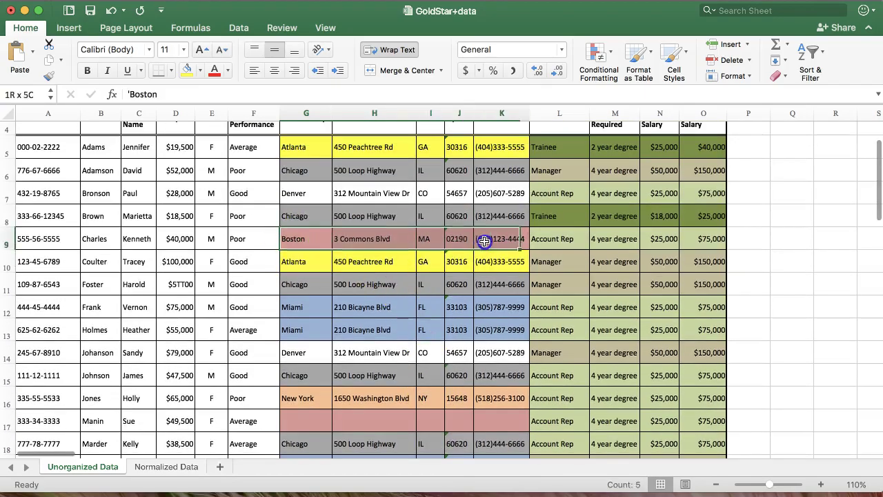
left_click(493, 239)
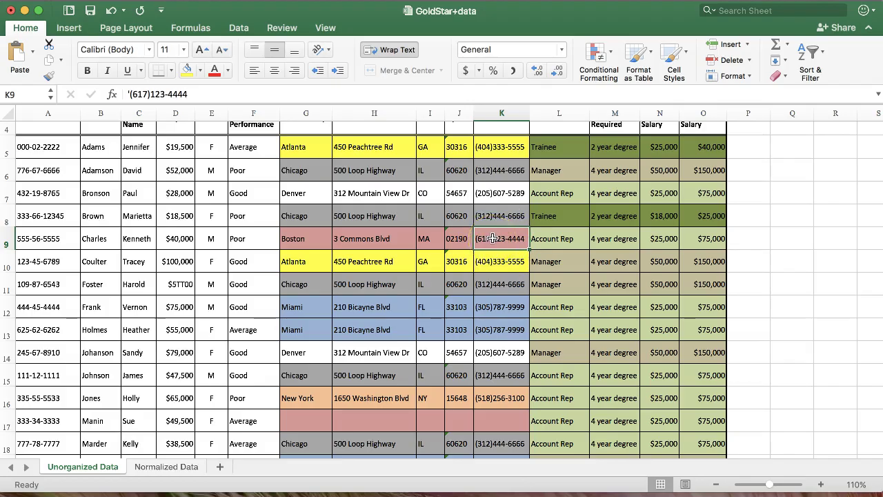
scroll(493, 238, "down", 8)
left_click_drag(297, 250, 494, 247)
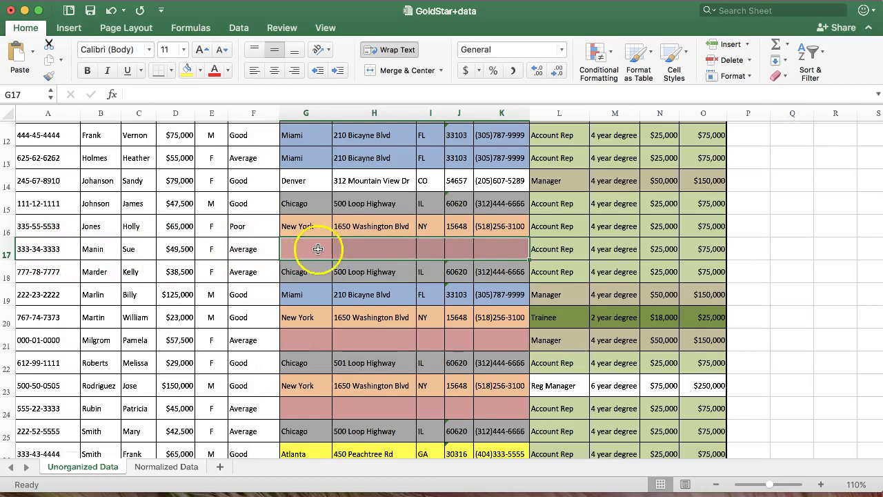
scroll(387, 240, "up", 2)
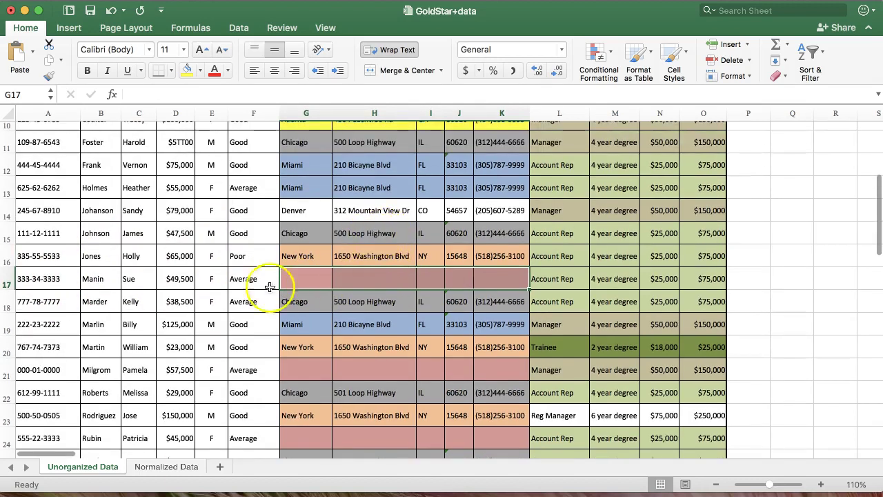
scroll(268, 280, "up", 4)
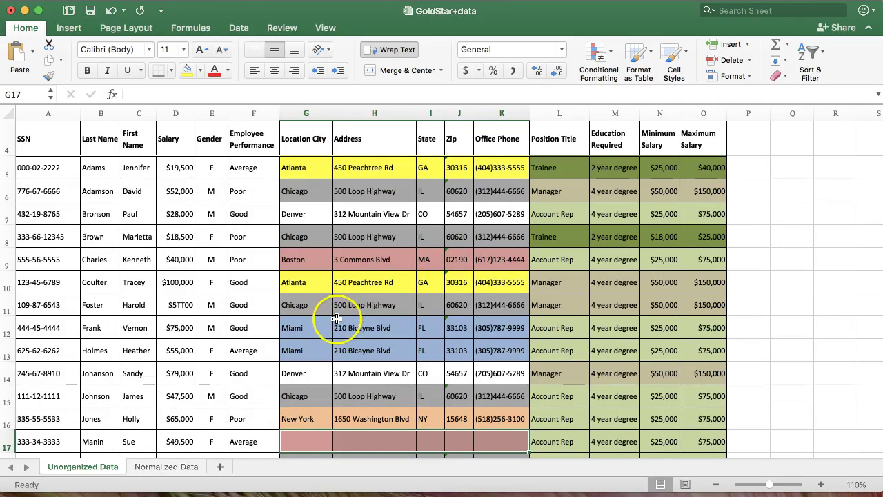
scroll(346, 318, "down", 5)
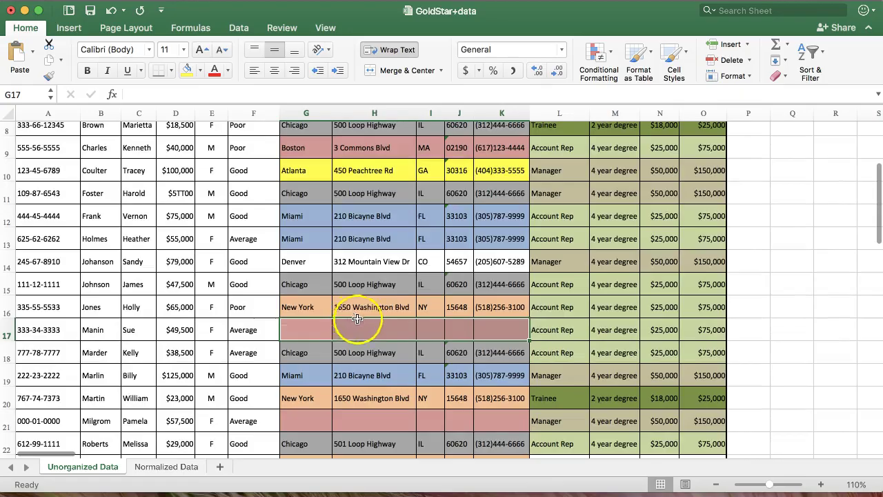
scroll(310, 334, "down", 3)
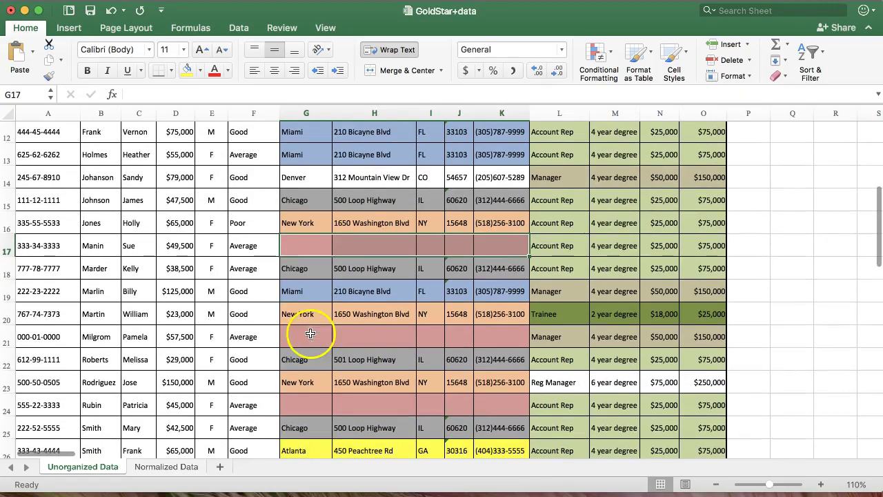
left_click_drag(310, 333, 511, 336)
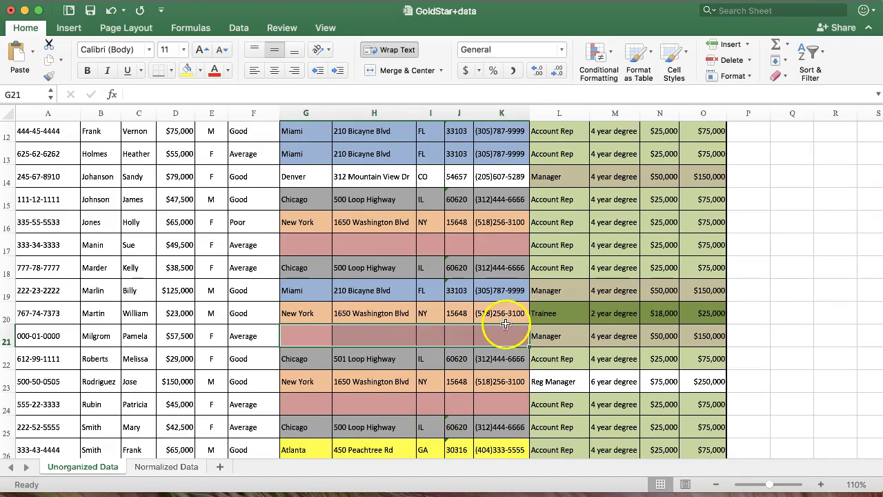
key("super+z")
key("super+z")
key("super+z")
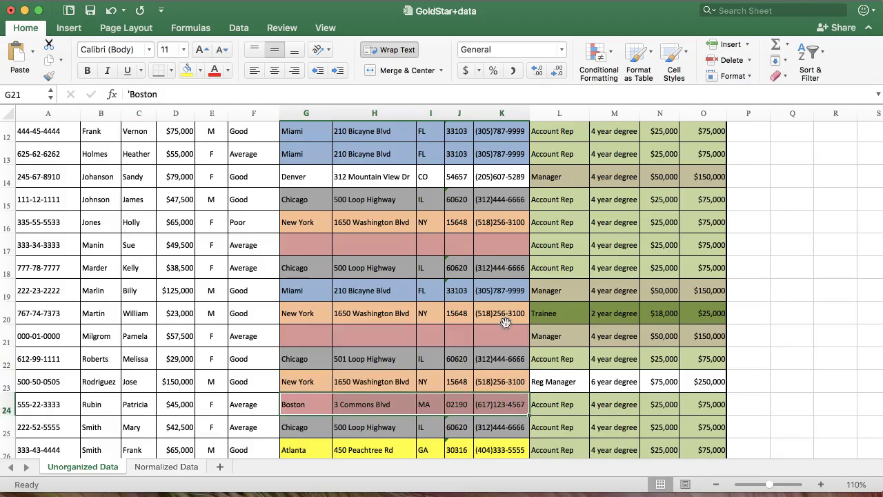
scroll(400, 295, "up", 1)
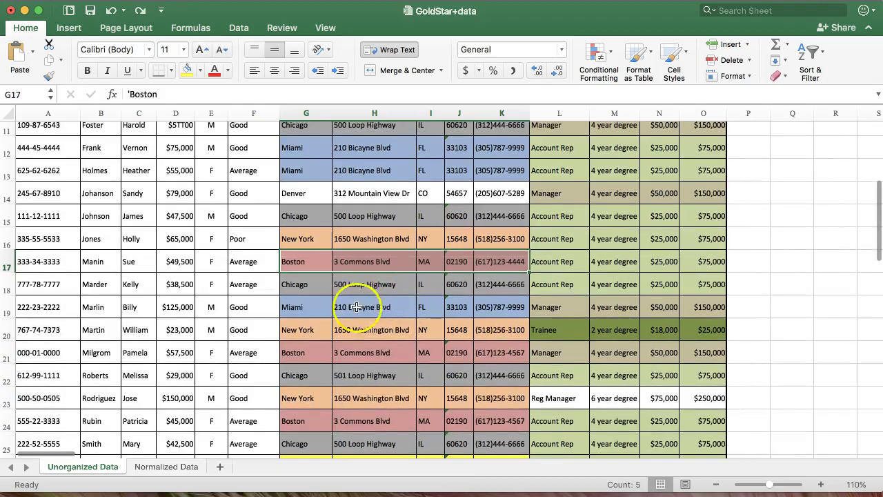
scroll(345, 345, "down", 6)
scroll(84, 321, "up", 5)
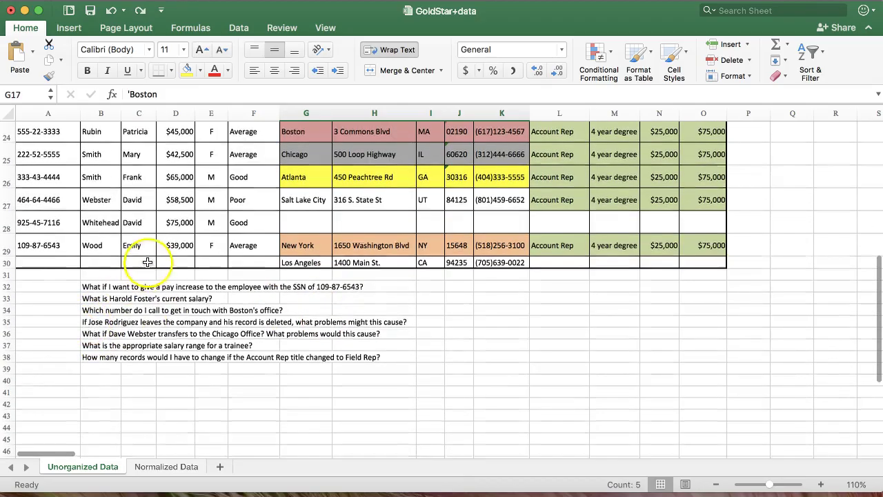
scroll(307, 230, "up", 5)
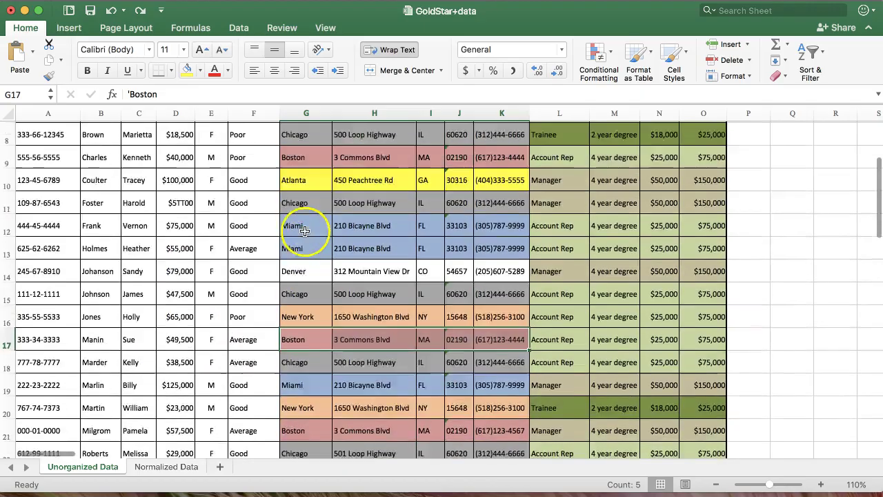
scroll(304, 234, "down", 10)
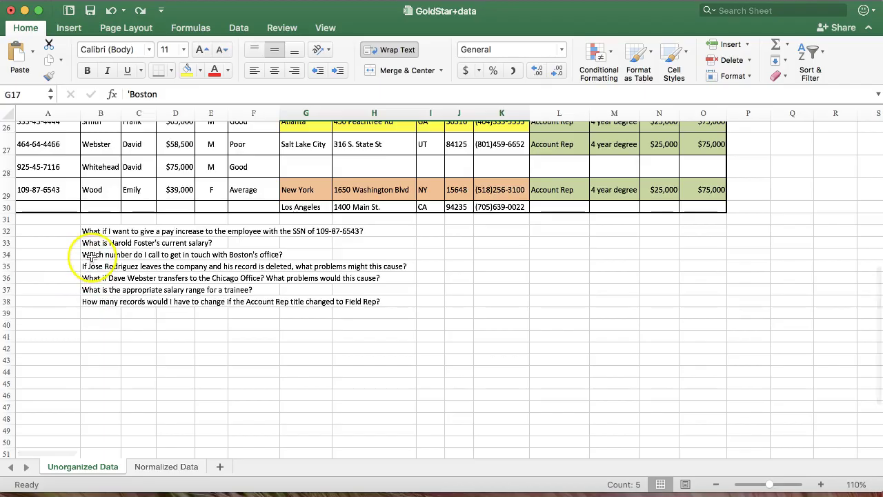
Step: Delete row 23, the Reg Manager employee record, from the table
left_click(90, 266)
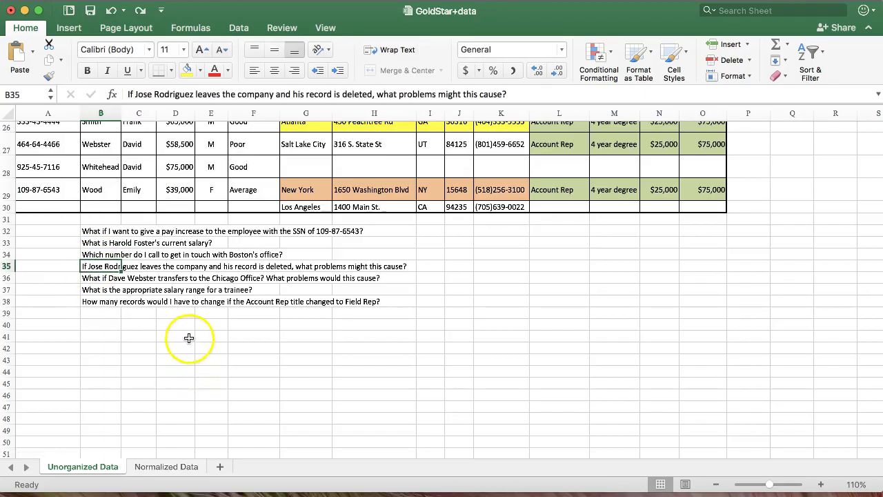
scroll(188, 337, "up", 6)
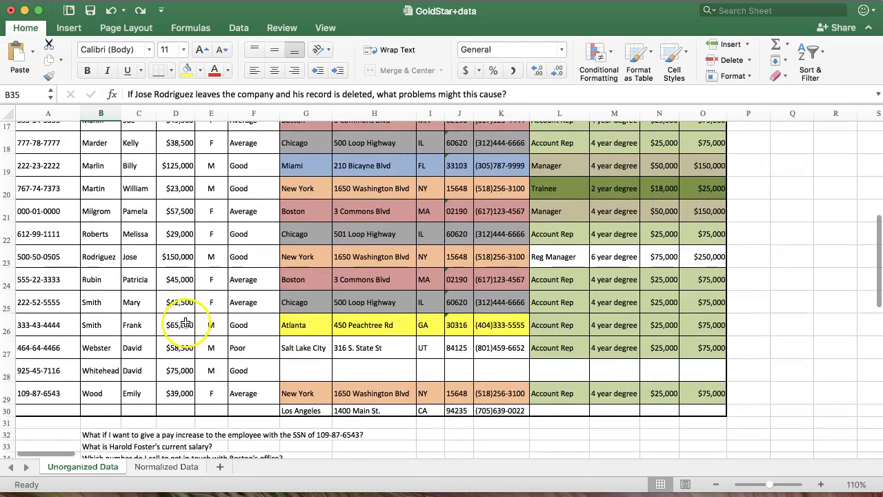
left_click(4, 260)
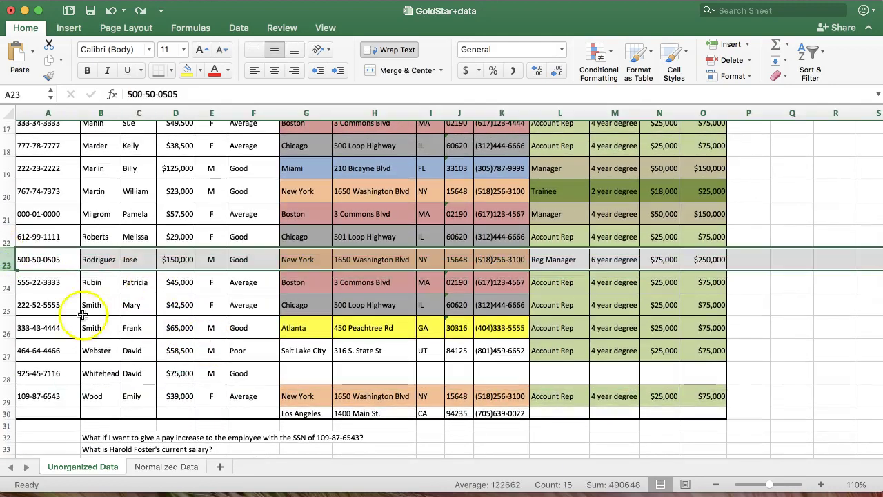
right_click(9, 263)
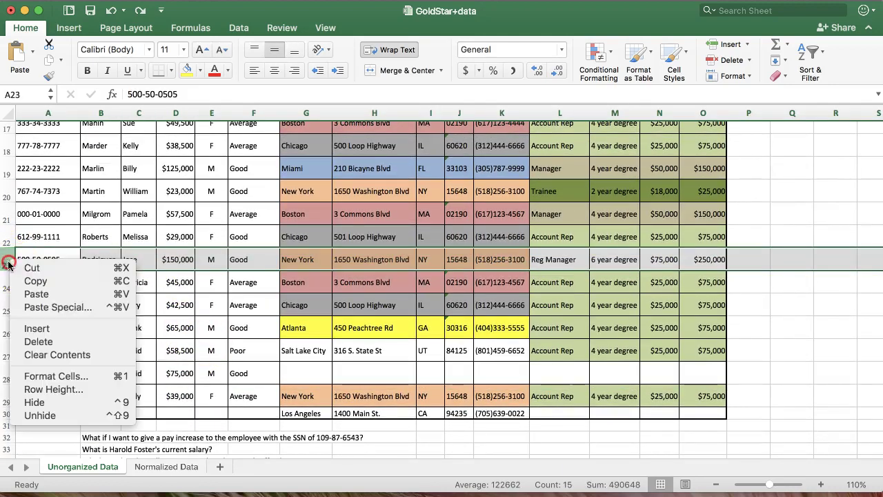
left_click(42, 341)
Step: Review the Trainee position title in L5 at the top of the sheet
scroll(314, 334, "up", 5)
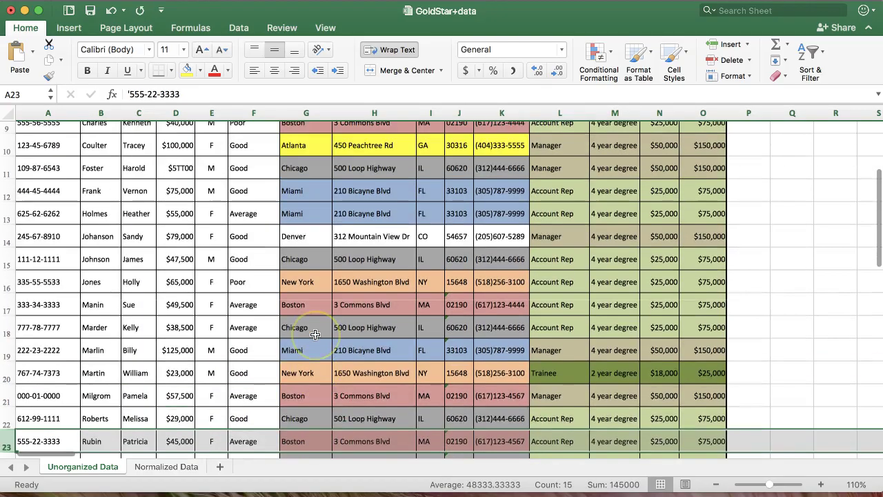
scroll(315, 334, "up", 3)
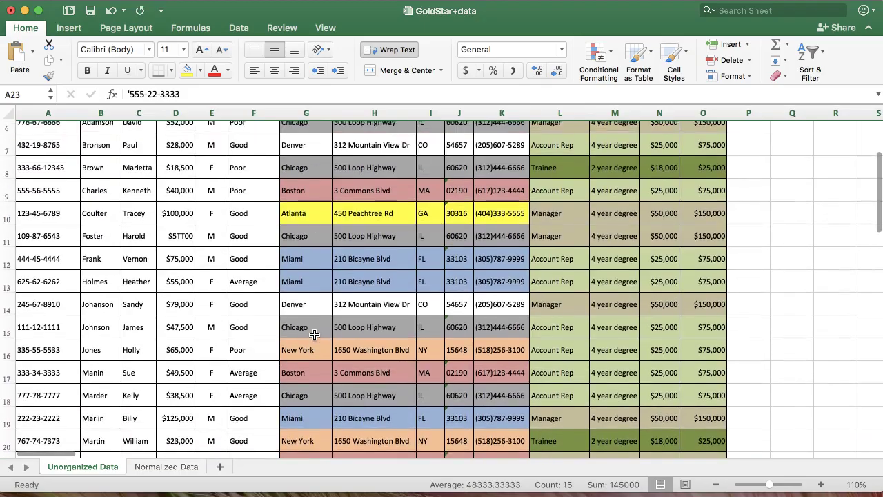
scroll(315, 334, "up", 3)
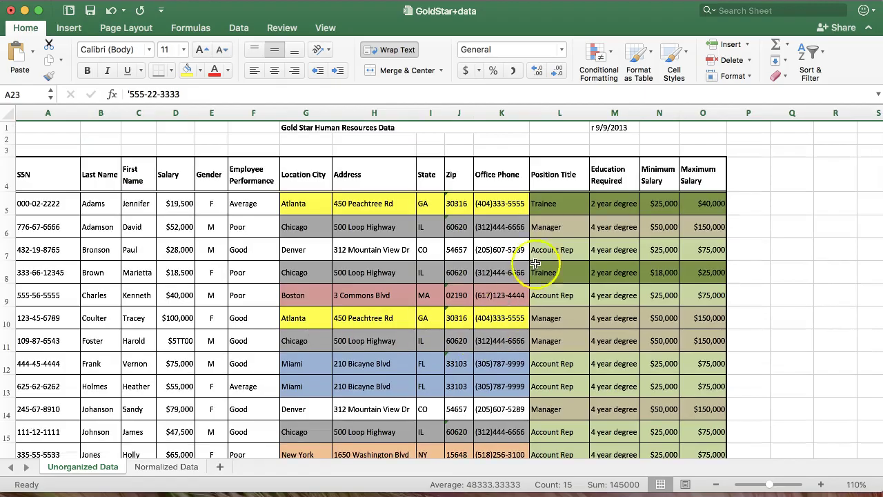
left_click(576, 203)
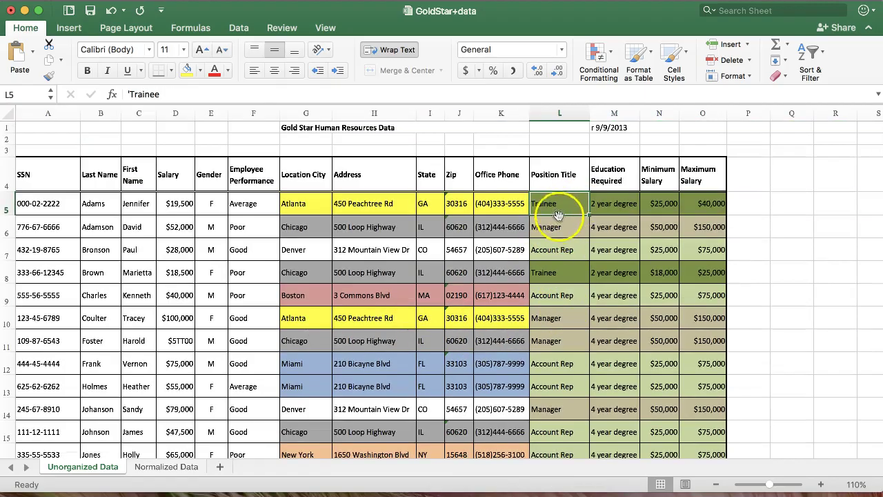
scroll(565, 259, "down", 5)
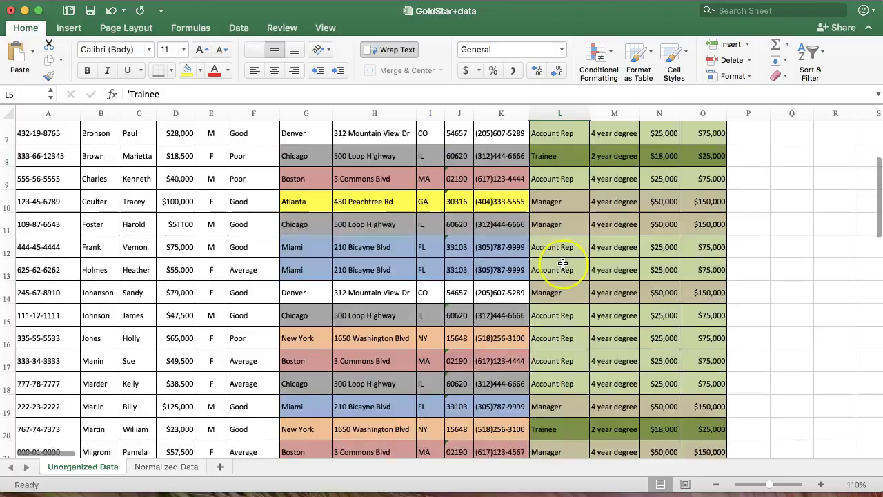
scroll(563, 264, "down", 3)
scroll(563, 264, "down", 1)
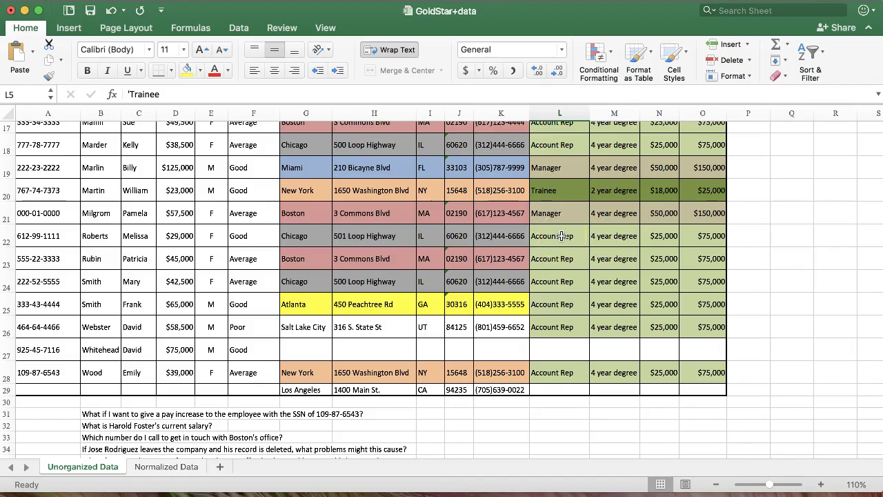
Step: Undo the deletion and highlight the restored Reg Manager row 23
key("super+z")
scroll(434, 283, "down", 5)
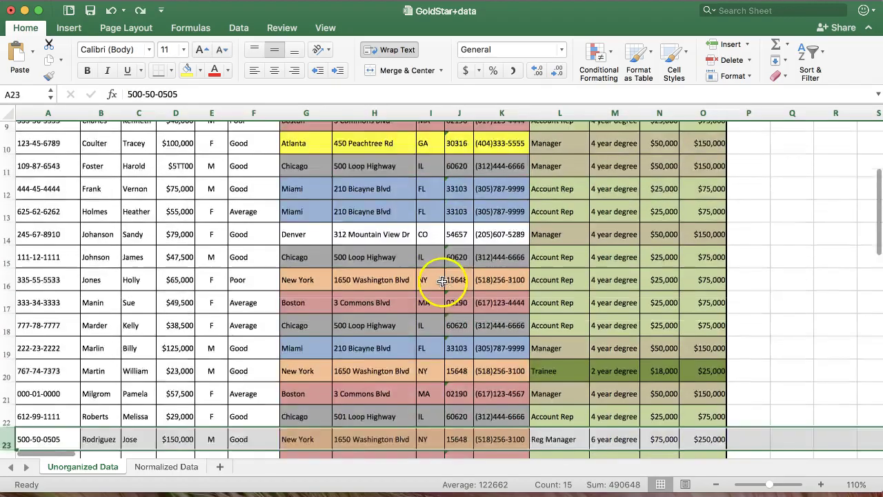
scroll(434, 282, "down", 1)
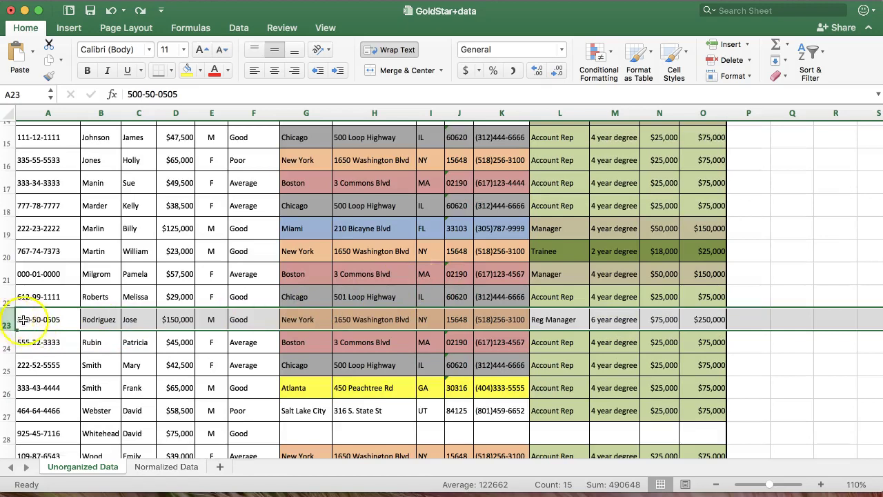
left_click_drag(22, 320, 684, 314)
scroll(375, 325, "down", 3)
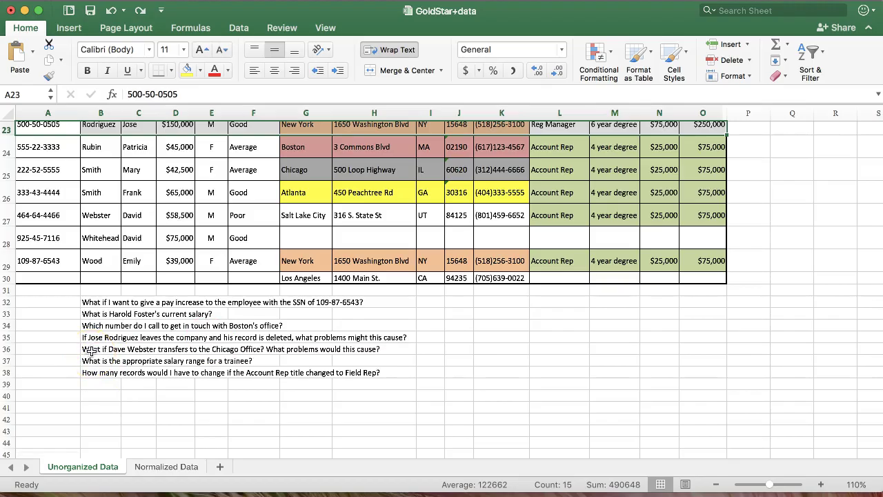
scroll(283, 241, "up", 5)
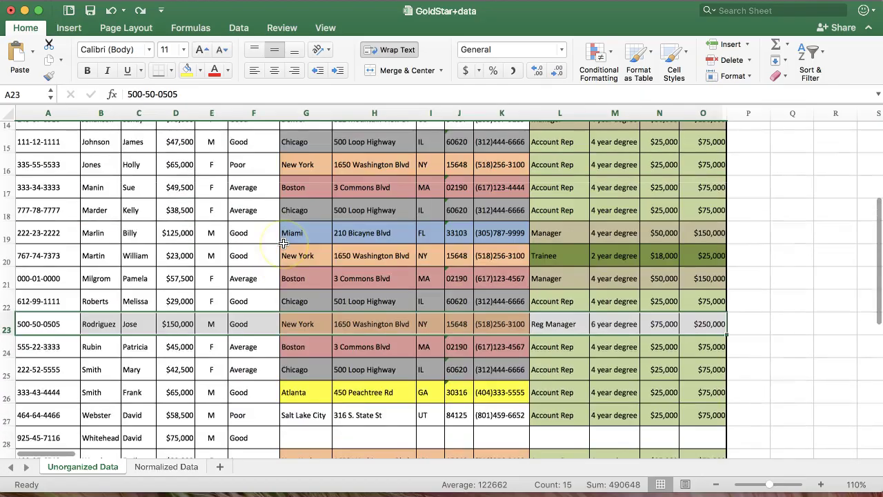
scroll(200, 339, "down", 1)
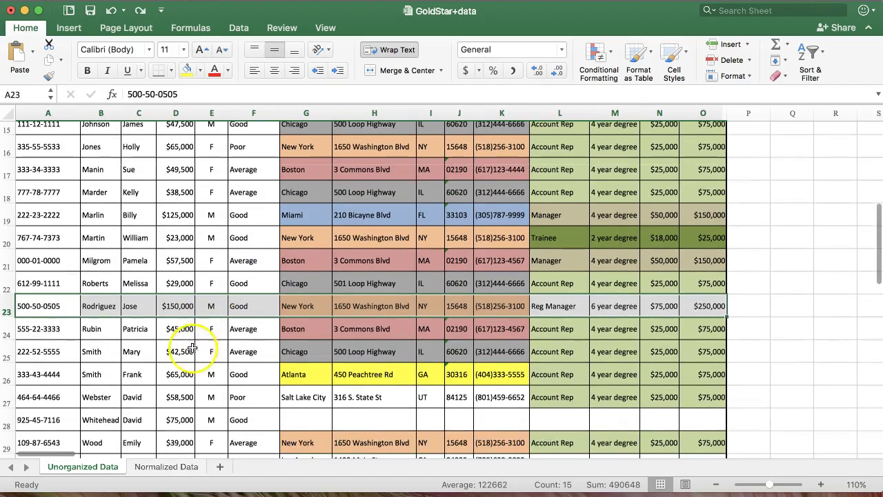
Step: Select row 27's employee and their Salt Lake City office details G27:K27
left_click(8, 399)
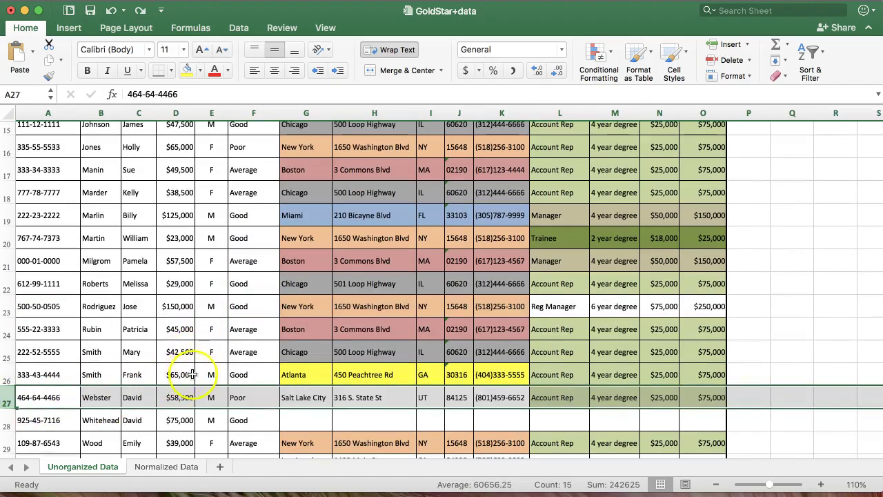
scroll(198, 347, "up", 1)
scroll(198, 347, "up", 1)
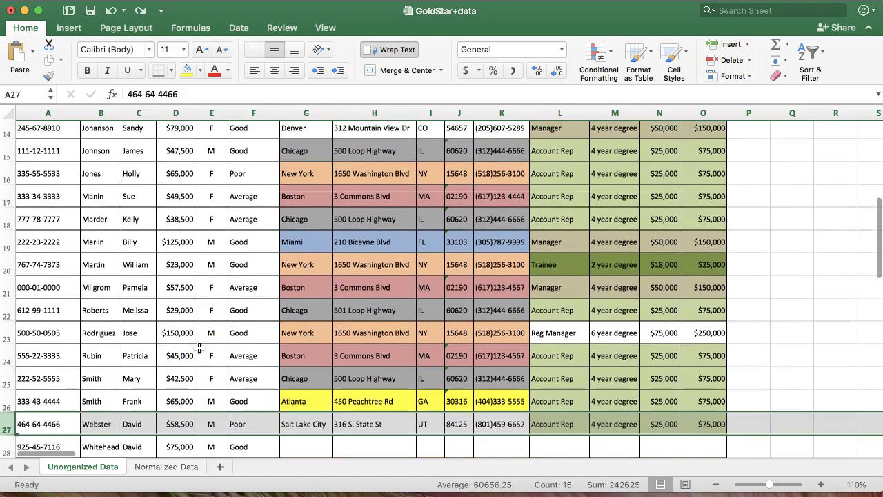
scroll(199, 348, "down", 2)
scroll(200, 349, "down", 2)
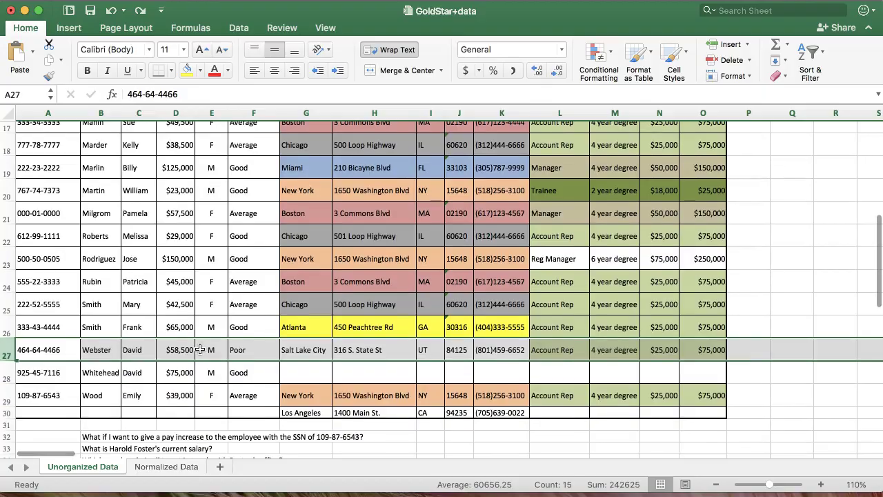
left_click(304, 351)
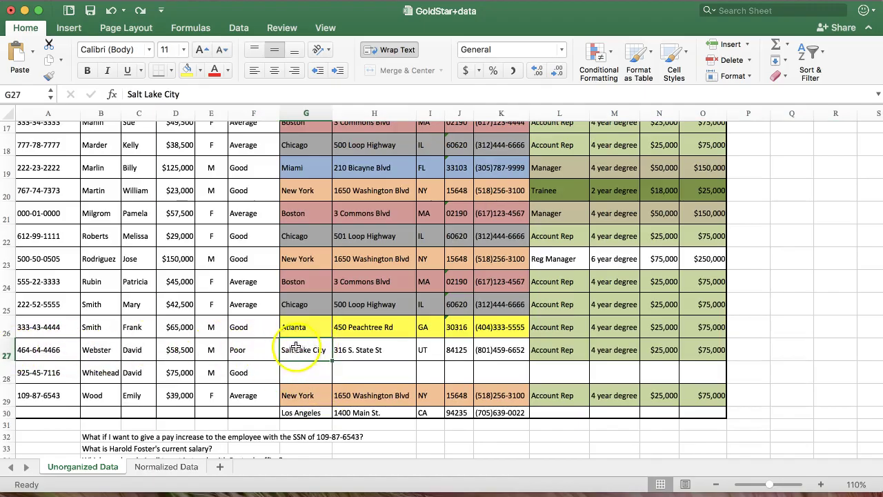
left_click_drag(299, 350, 507, 350)
scroll(221, 355, "down", 4)
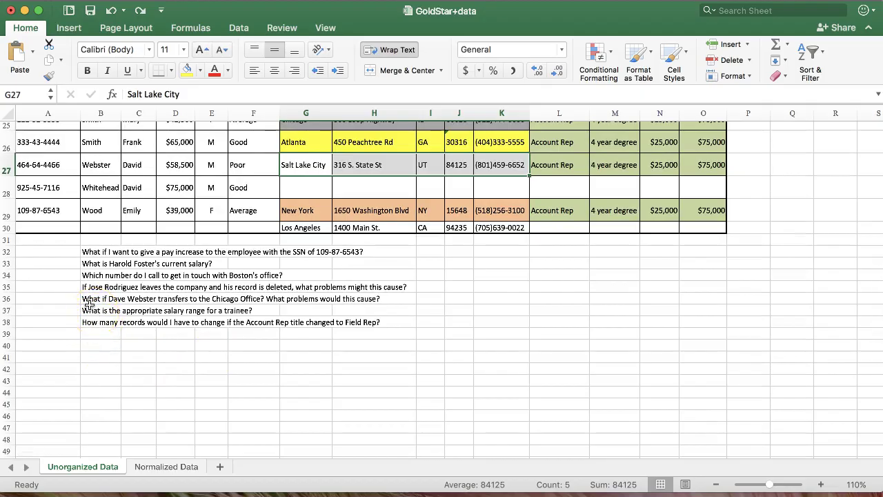
scroll(507, 268, "up", 7)
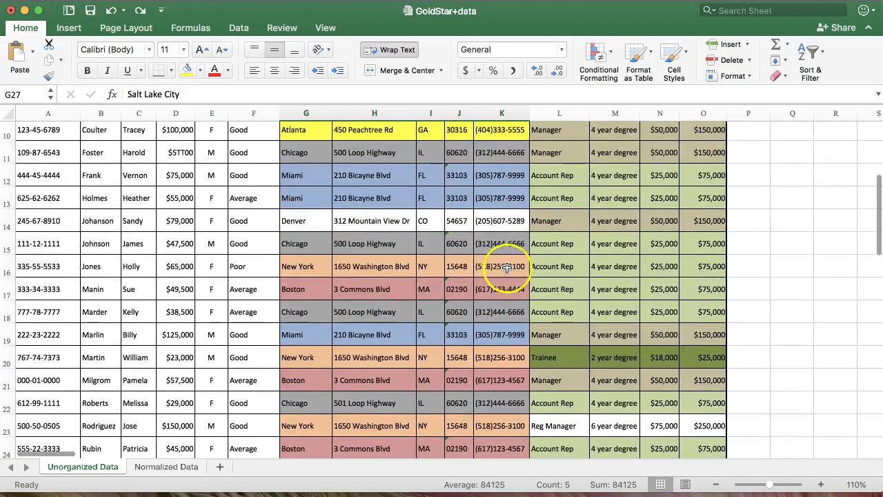
scroll(559, 158, "up", 3)
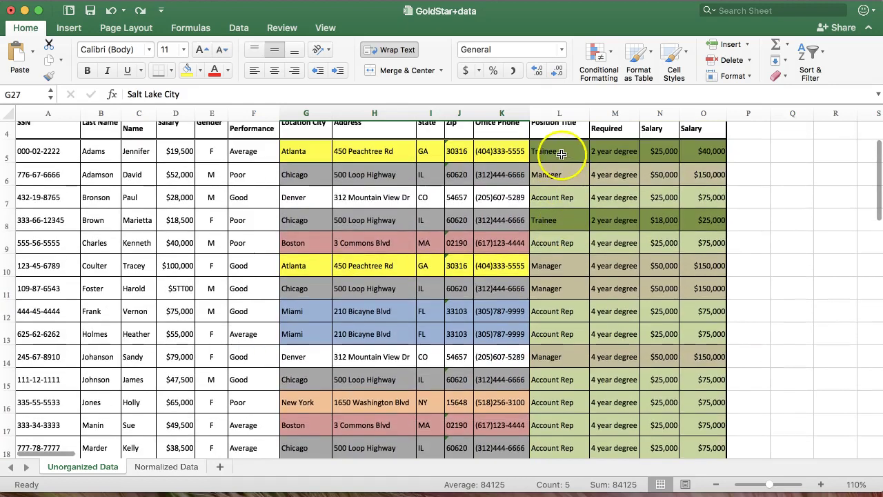
left_click_drag(652, 154, 708, 155)
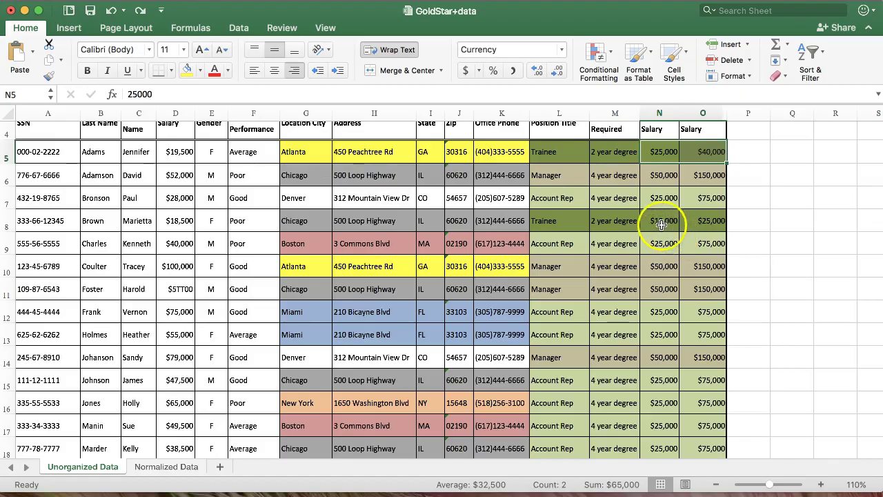
left_click_drag(662, 225, 697, 225)
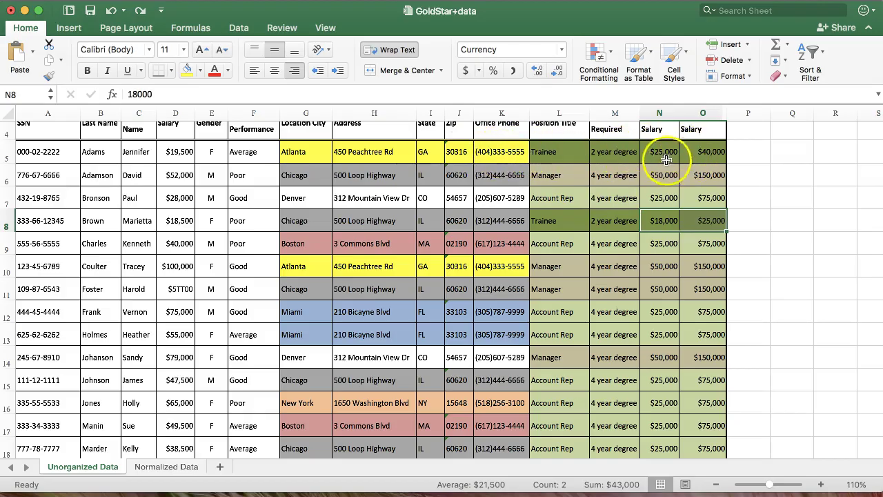
scroll(577, 276, "down", 5)
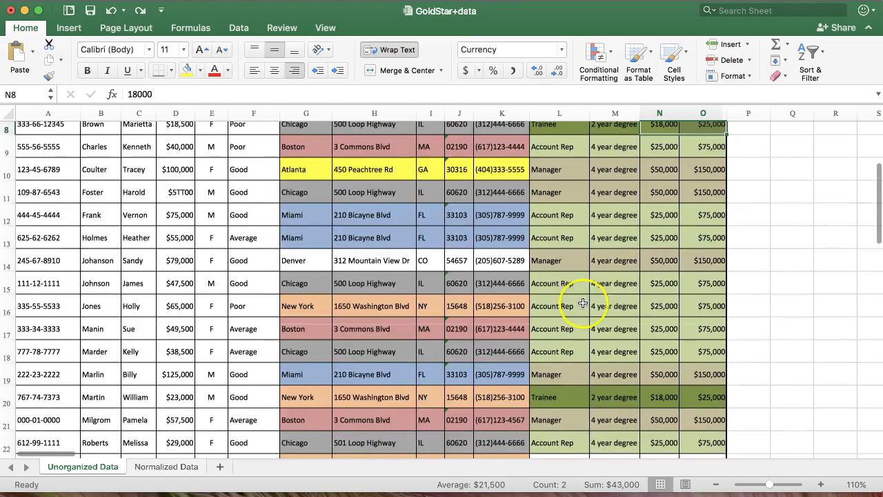
scroll(583, 302, "down", 10)
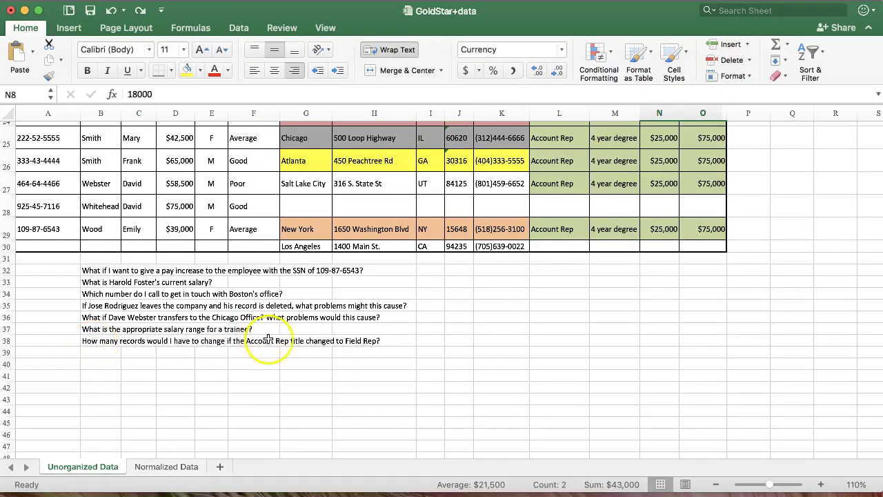
scroll(532, 266, "up", 1)
scroll(532, 266, "up", 7)
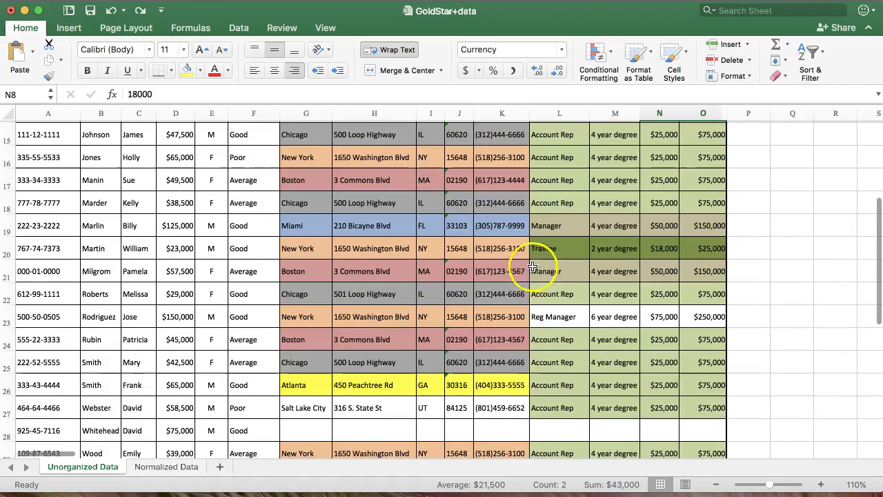
left_click(557, 338)
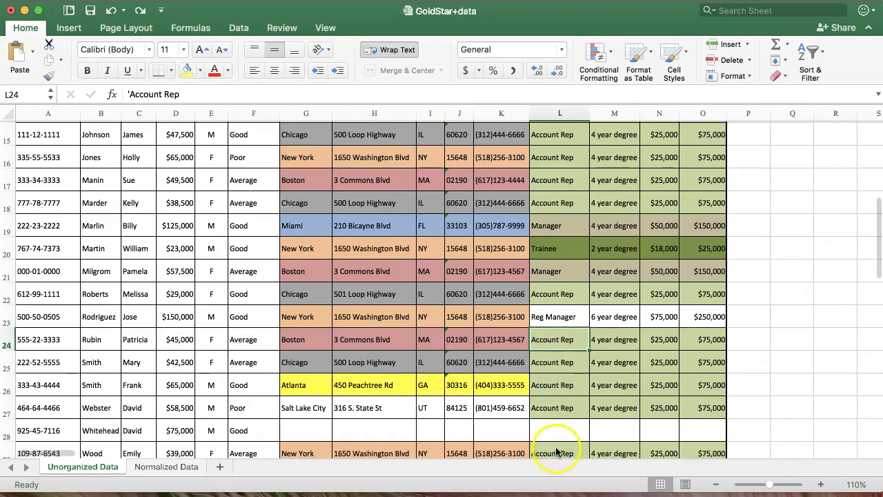
scroll(556, 449, "right", 10)
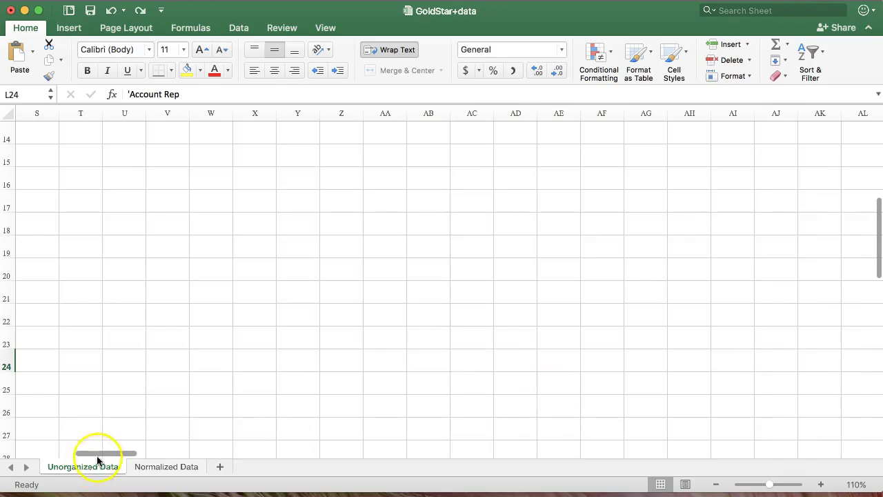
left_click_drag(95, 453, 34, 456)
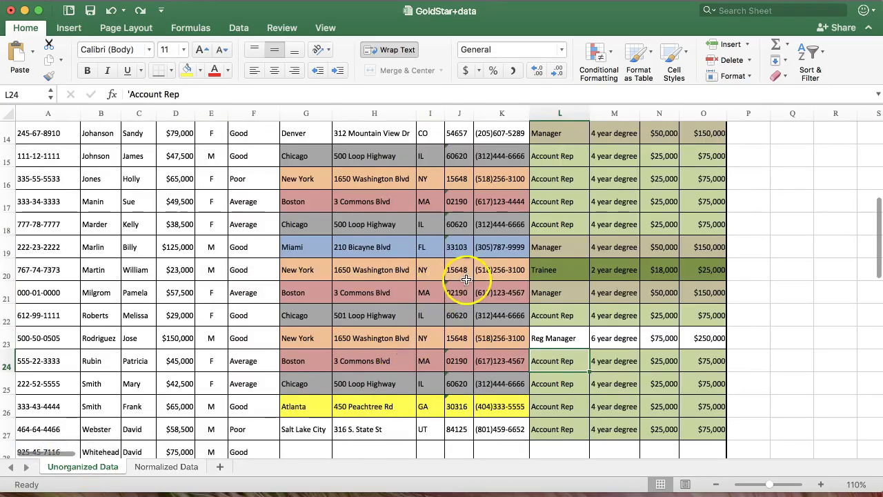
scroll(497, 242, "up", 1)
scroll(563, 159, "up", 2)
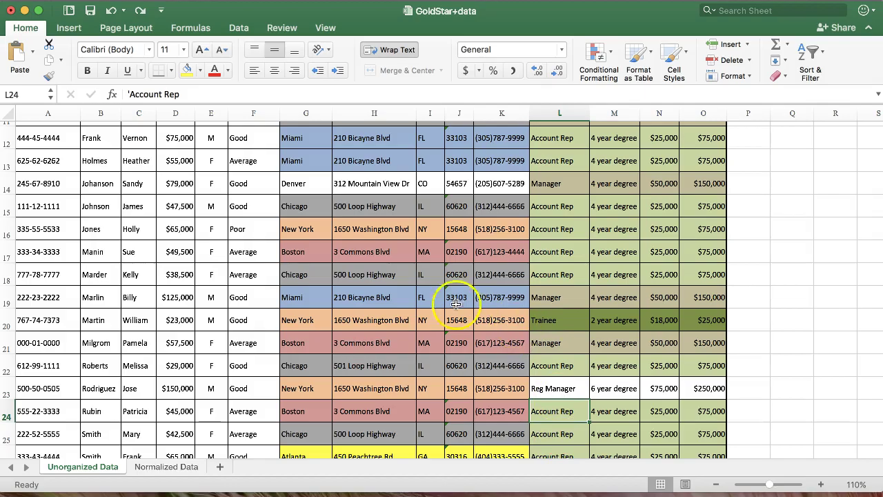
scroll(290, 253, "up", 5)
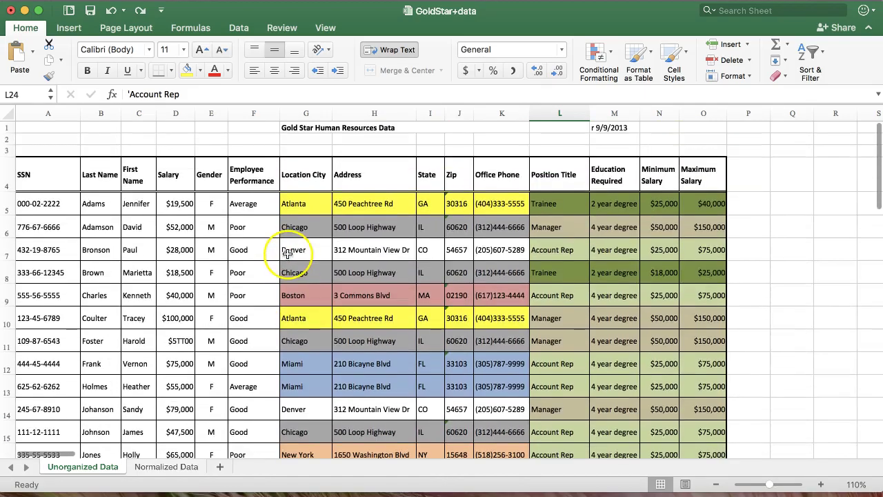
left_click_drag(305, 207, 508, 205)
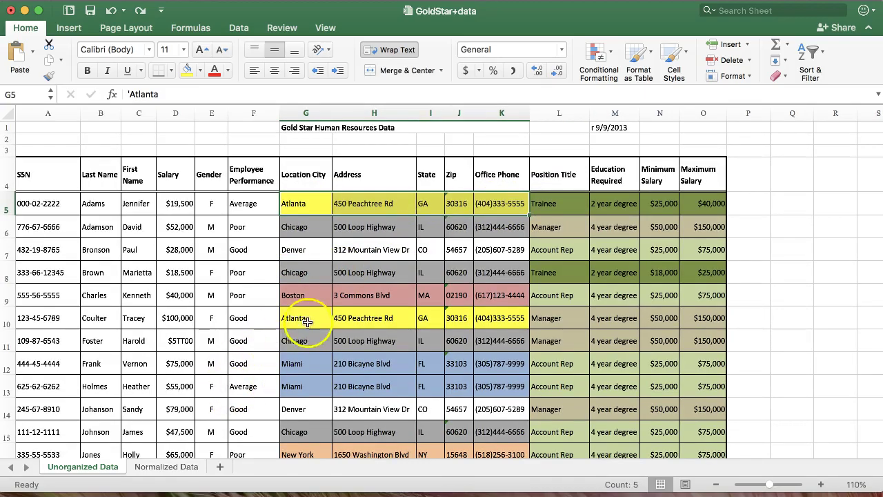
left_click_drag(288, 318, 484, 316)
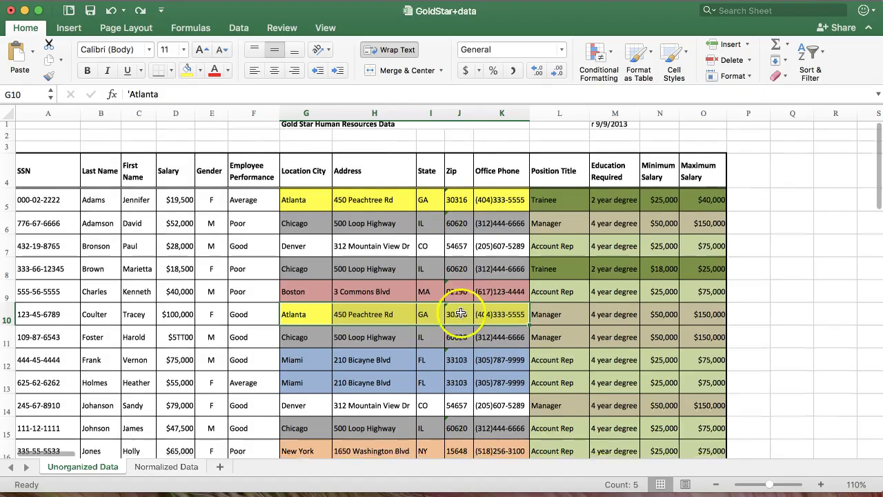
scroll(414, 318, "down", 1)
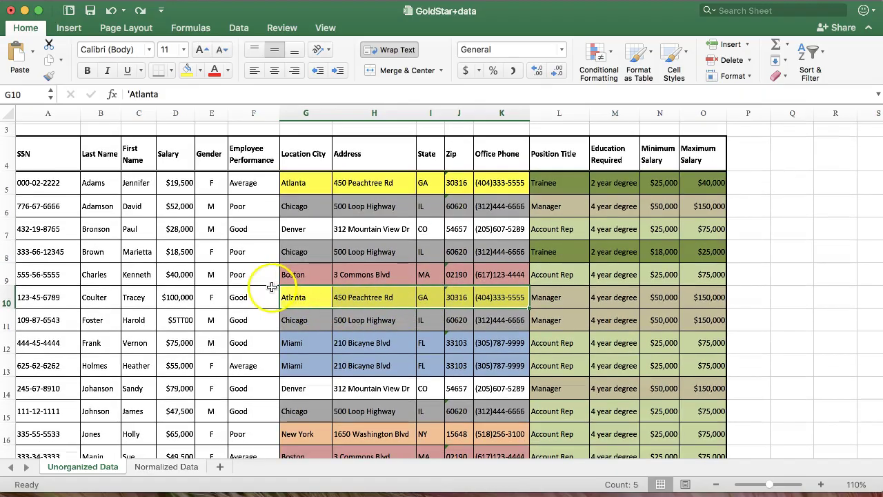
left_click(61, 156)
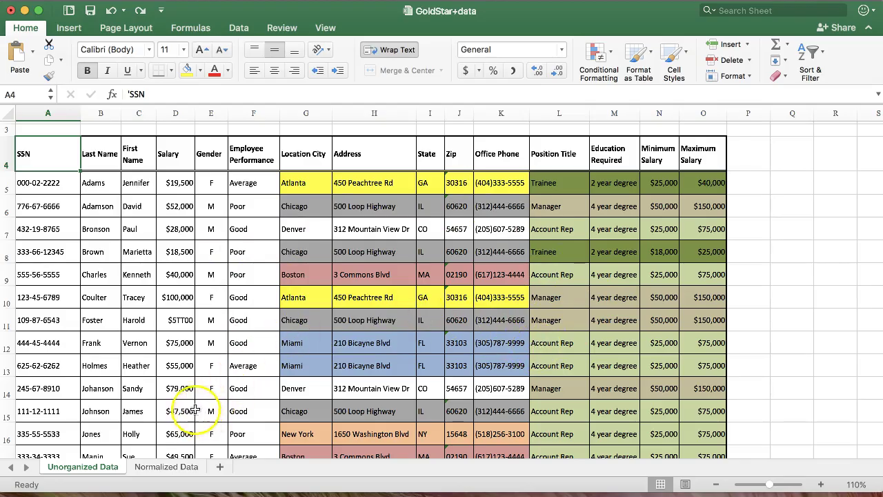
Step: On the Normalized Data sheet, widen the Salary and Performance columns so they display fully
left_click(166, 467)
scroll(115, 183, "up", 5)
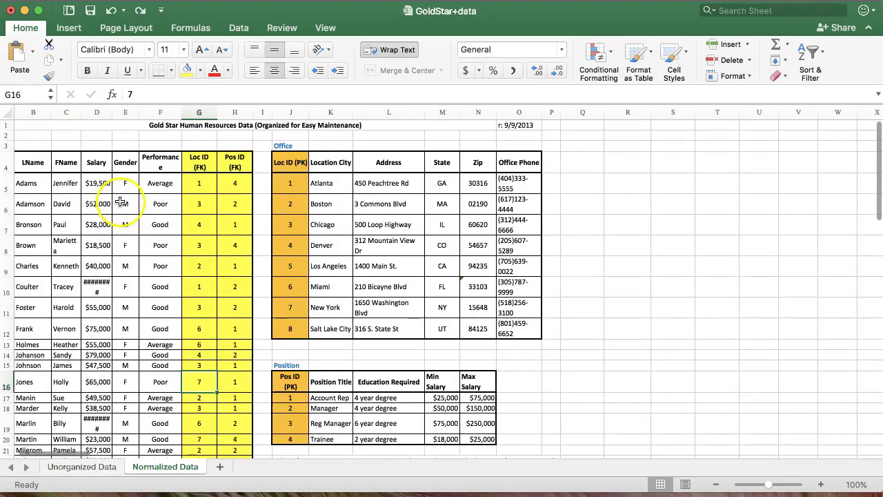
left_click_drag(111, 112, 117, 113)
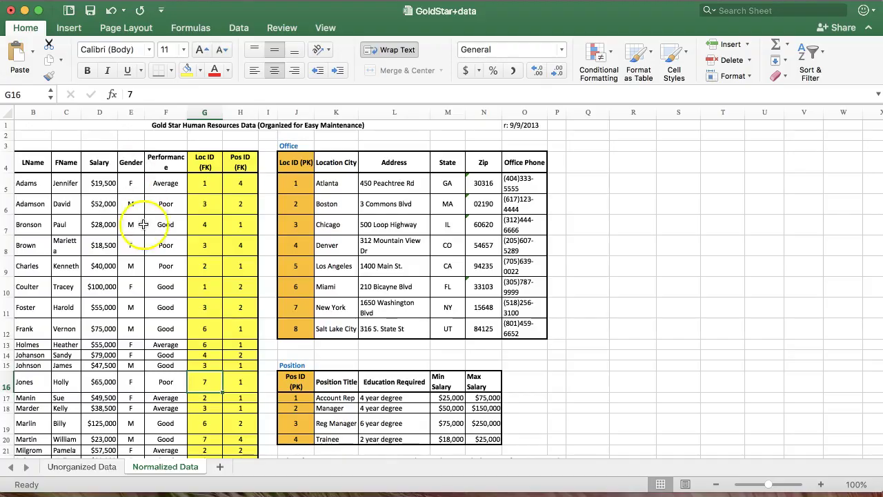
left_click_drag(34, 164, 171, 163)
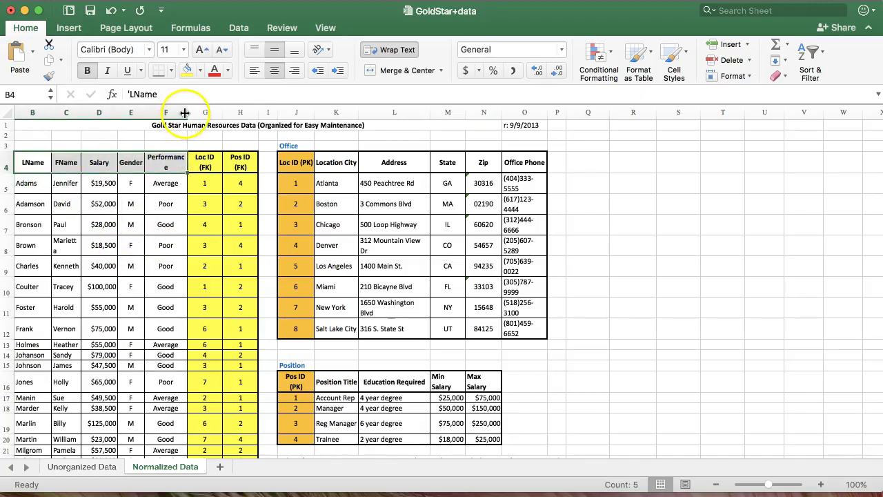
left_click_drag(187, 112, 194, 112)
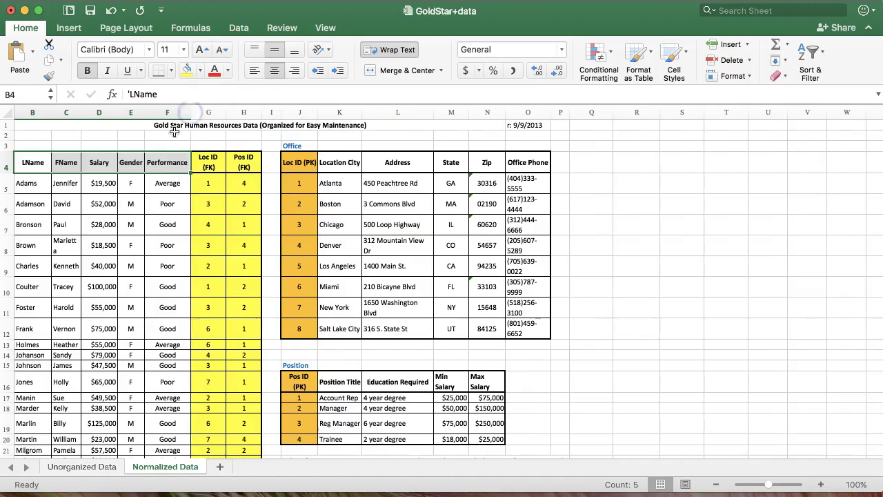
left_click(35, 164)
scroll(134, 178, "down", 1)
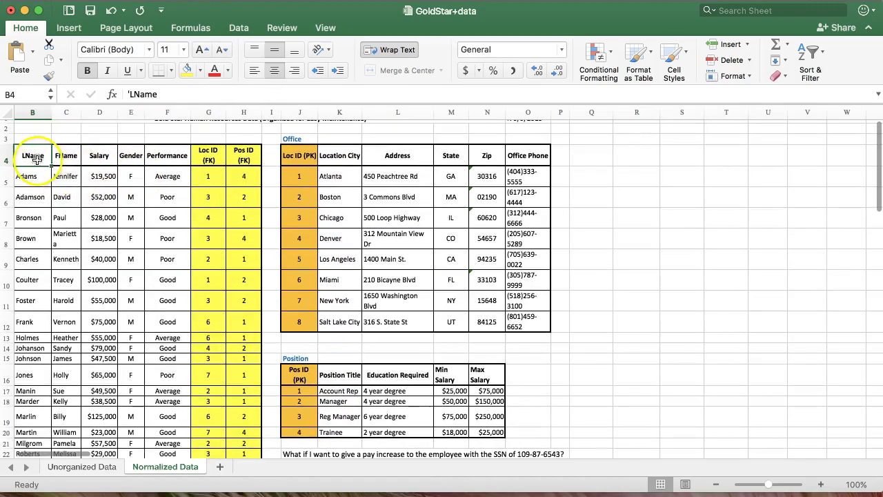
left_click(94, 154)
left_click(125, 154)
left_click(153, 153)
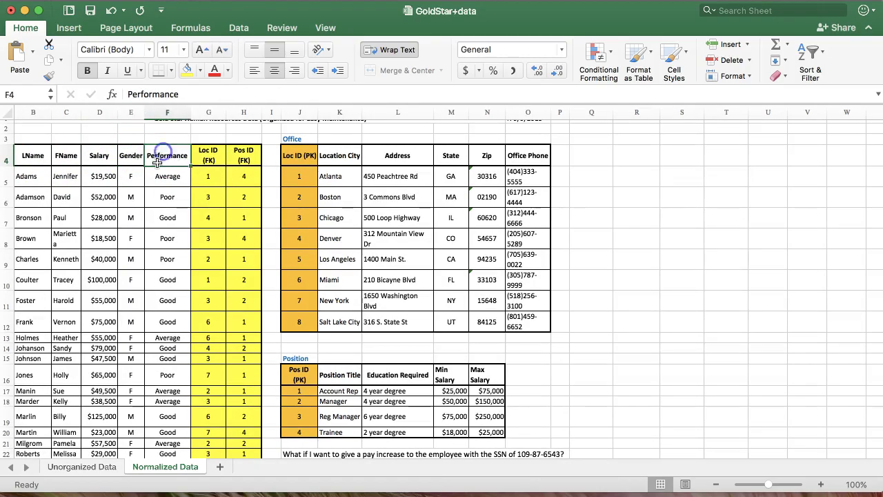
Step: Highlight the Office table of 8 locations and the Position table of 4 titles
scroll(113, 247, "down", 3)
scroll(112, 251, "down", 4)
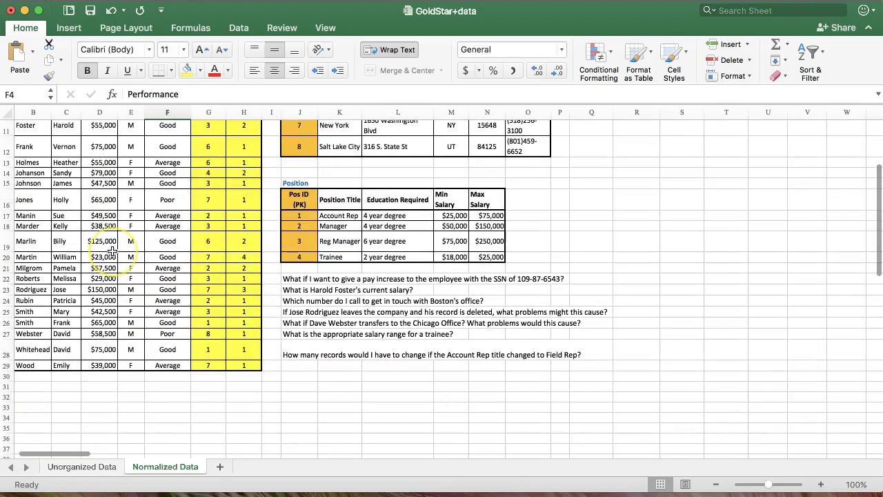
scroll(111, 251, "up", 6)
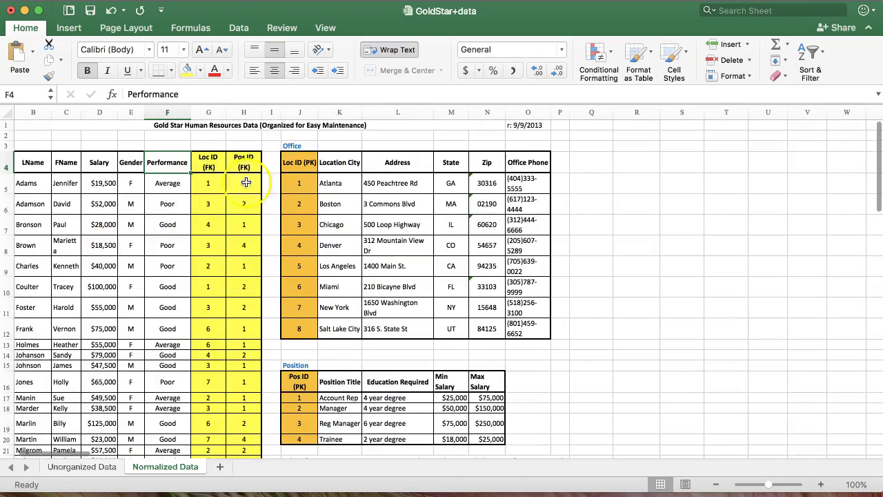
left_click_drag(299, 163, 531, 333)
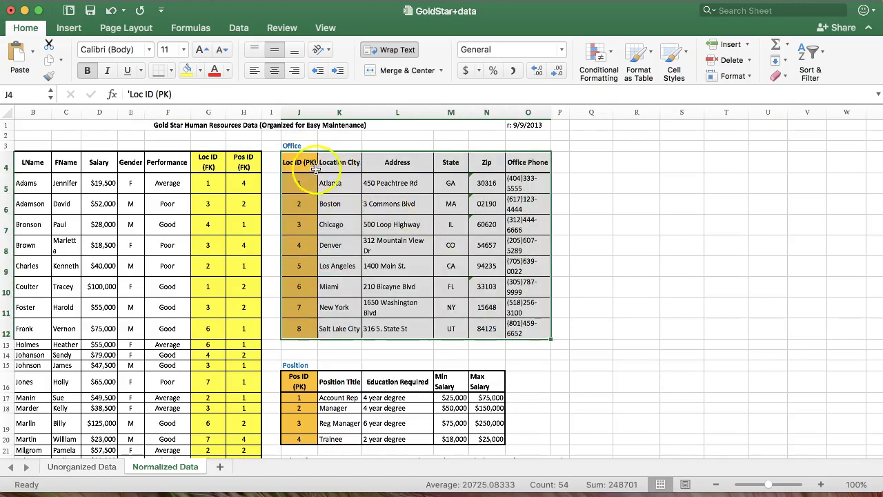
left_click(408, 204)
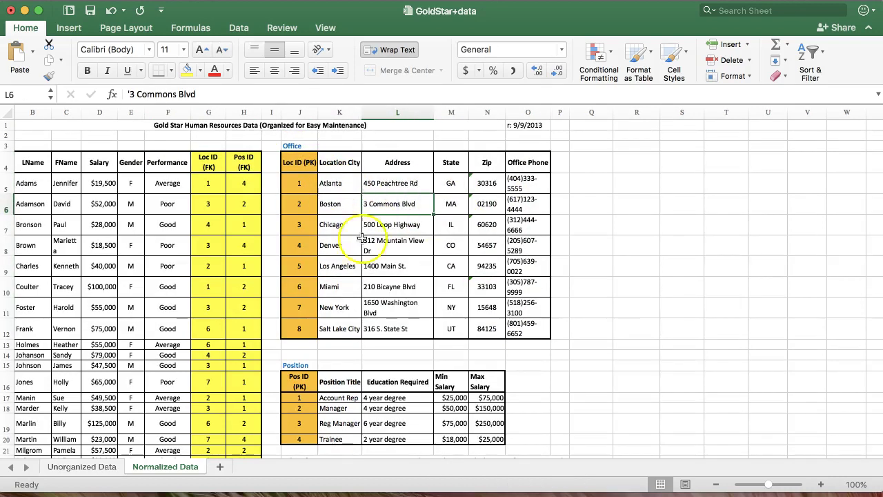
scroll(304, 345, "down", 1)
left_click_drag(308, 359, 486, 419)
left_click(311, 379)
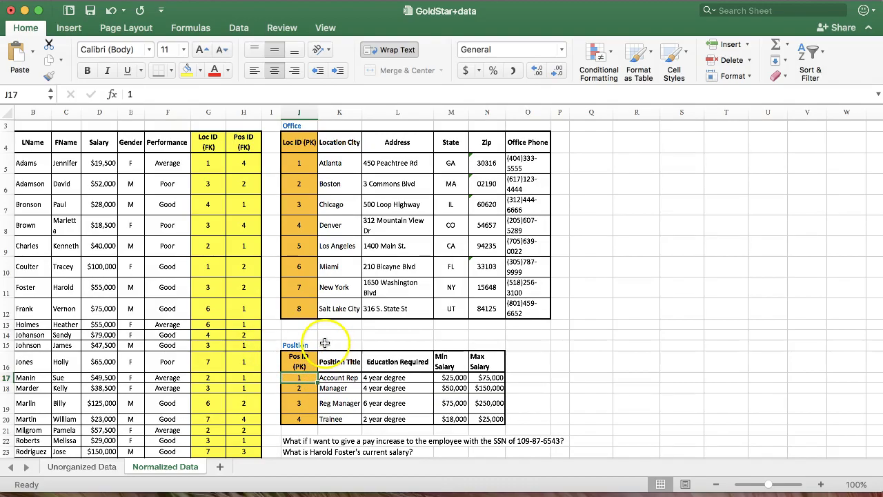
left_click(40, 165)
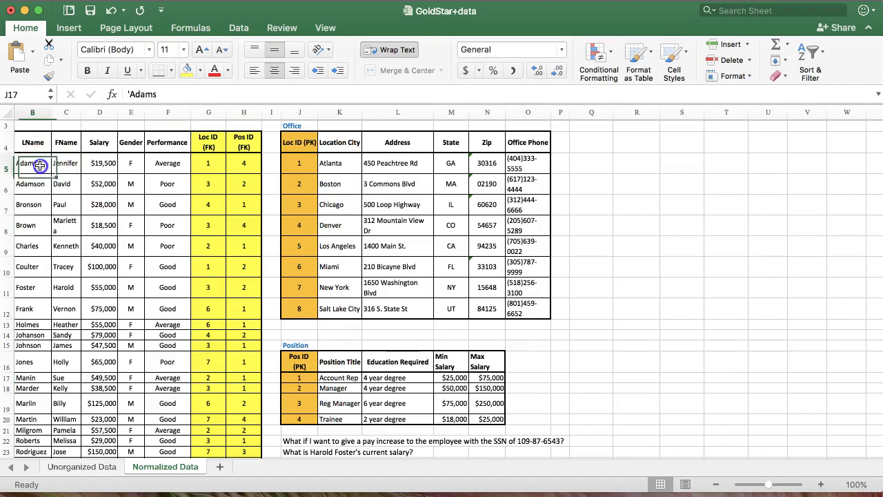
left_click_drag(44, 166, 156, 164)
scroll(200, 152, "up", 1)
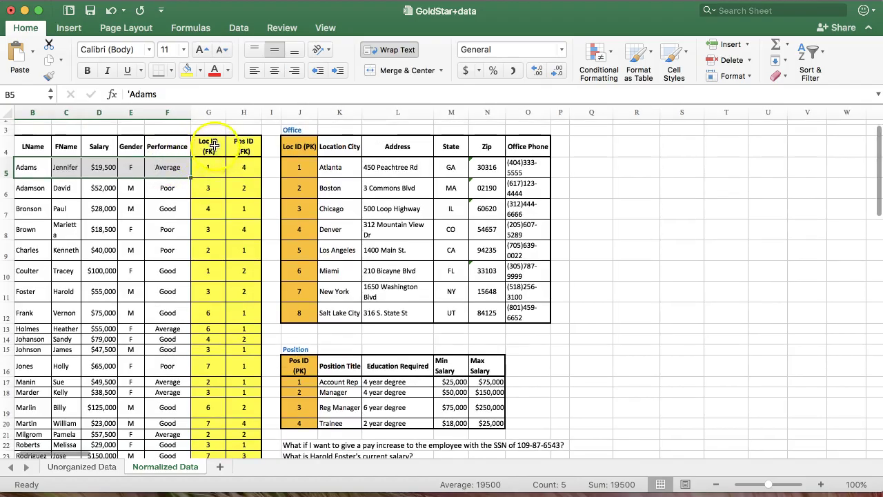
left_click_drag(213, 145, 207, 425)
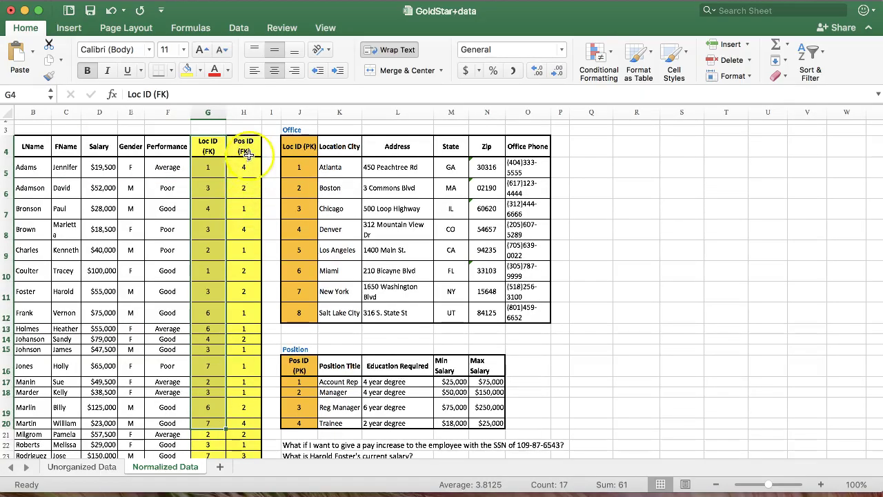
left_click_drag(248, 155, 247, 449)
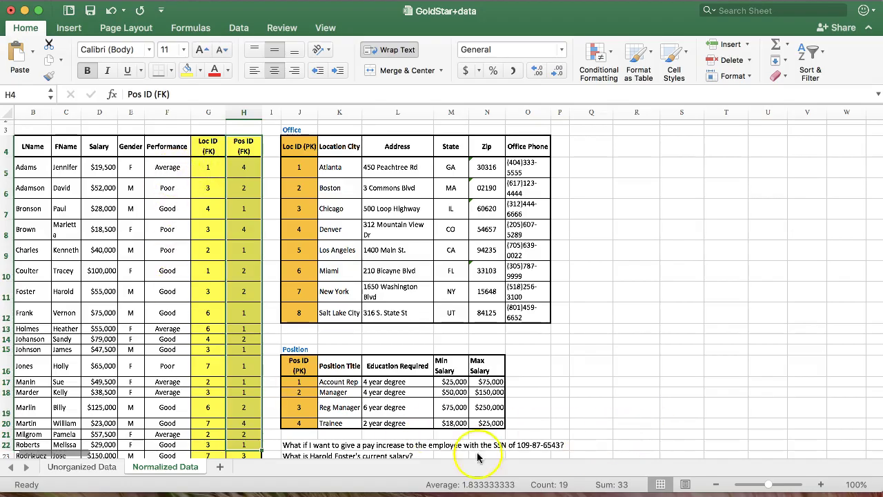
scroll(76, 459, "left", 2)
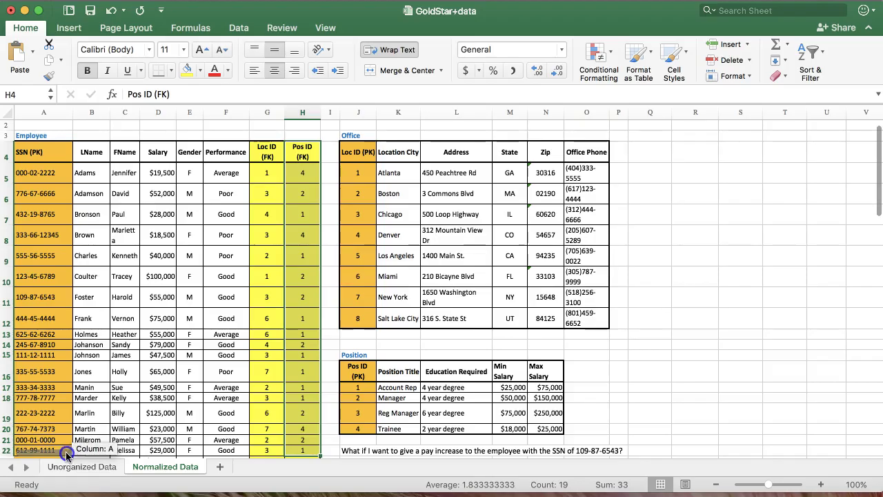
left_click(52, 155)
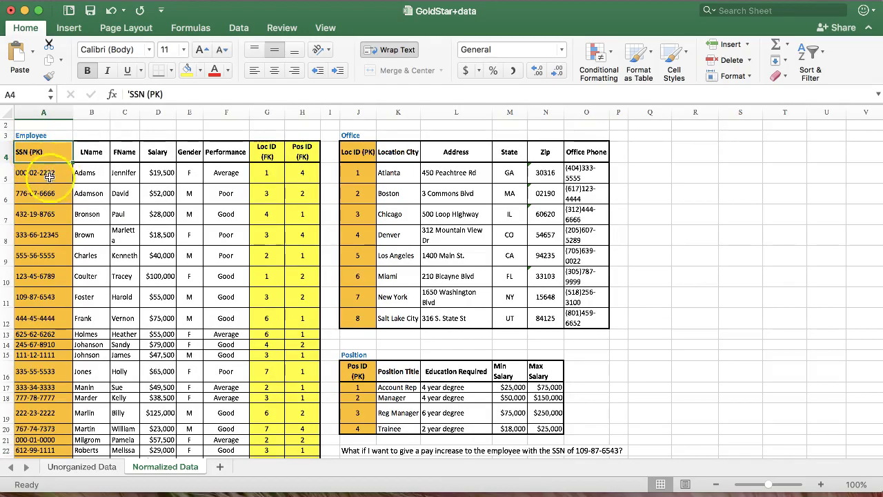
left_click(49, 176)
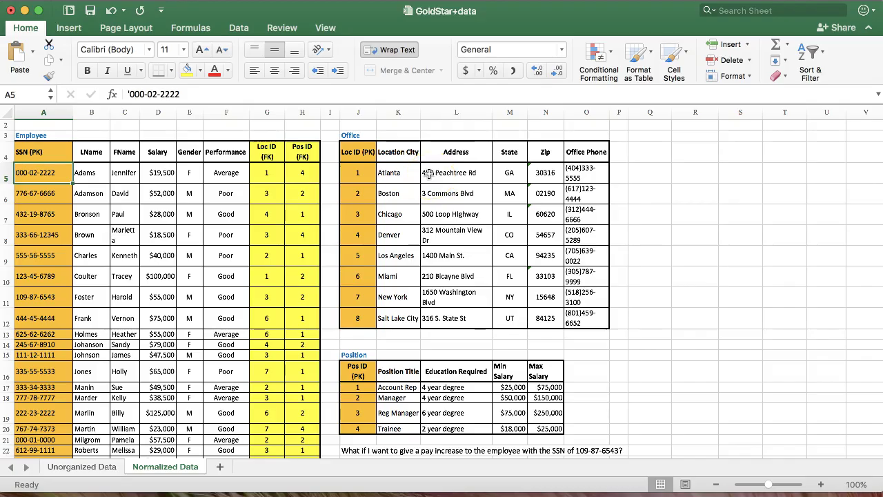
left_click(396, 276)
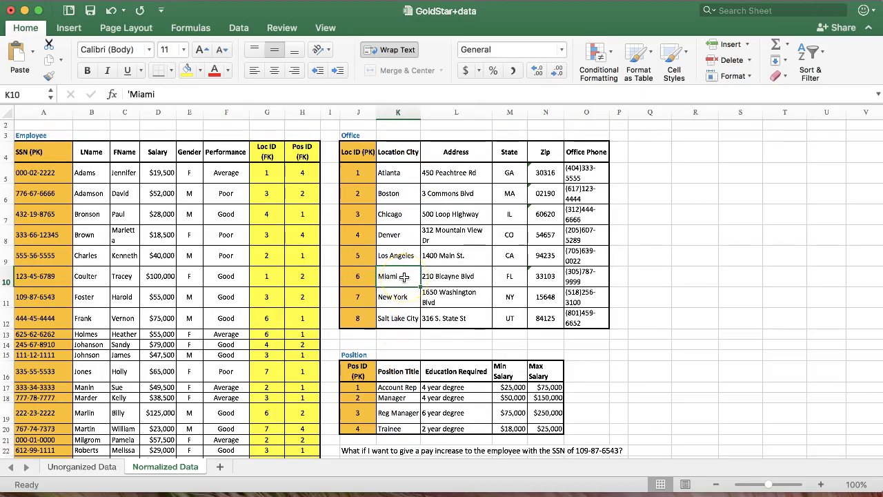
left_click_drag(398, 150, 399, 314)
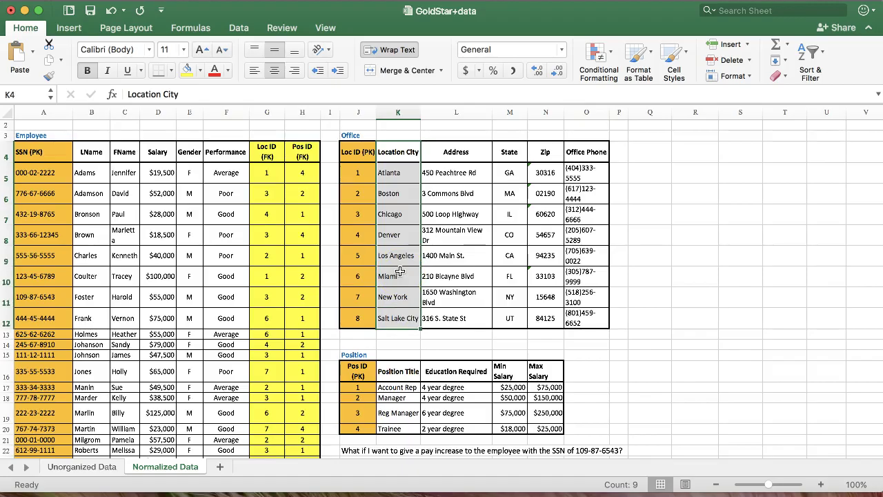
left_click_drag(451, 152, 448, 319)
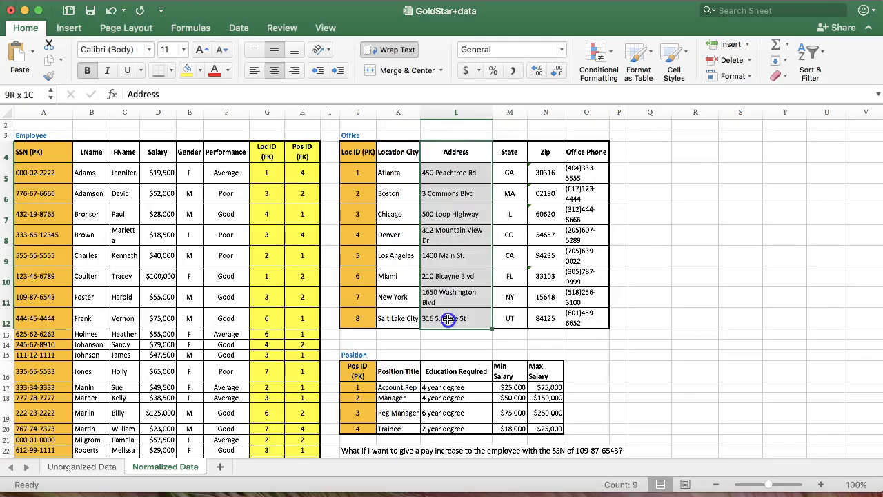
left_click_drag(447, 318, 448, 319)
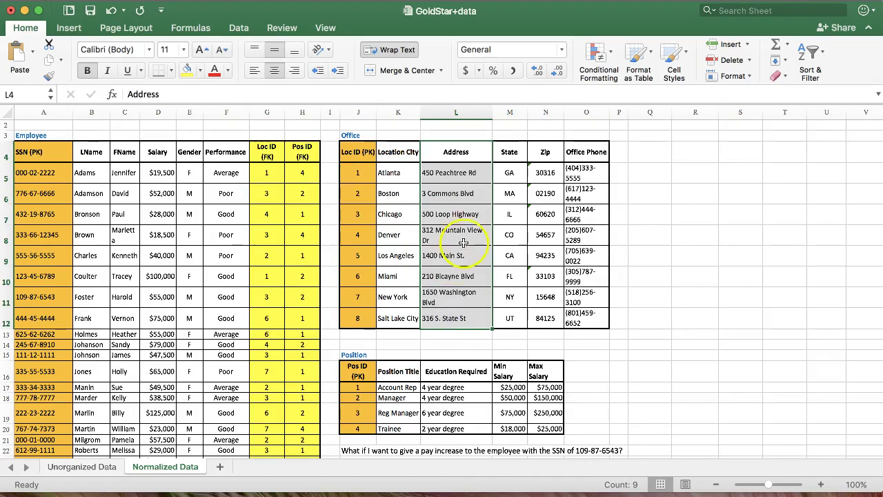
left_click_drag(397, 152, 584, 314)
left_click_drag(415, 164, 576, 314)
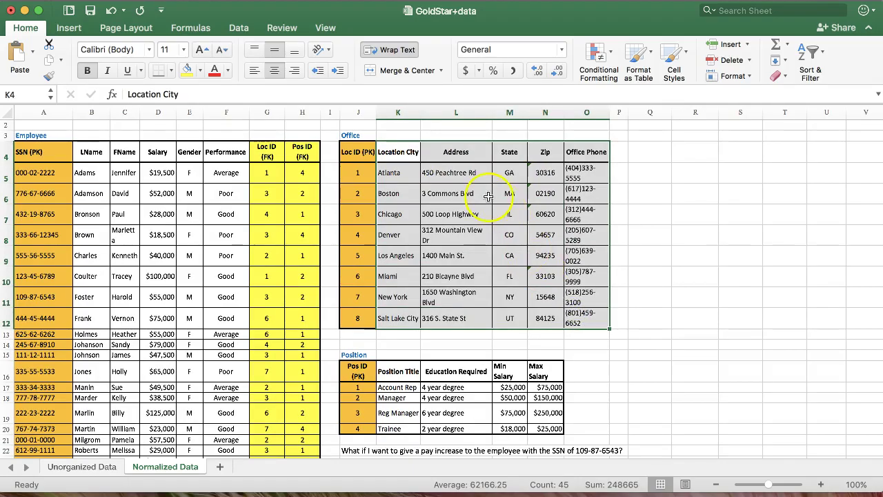
left_click_drag(357, 152, 354, 314)
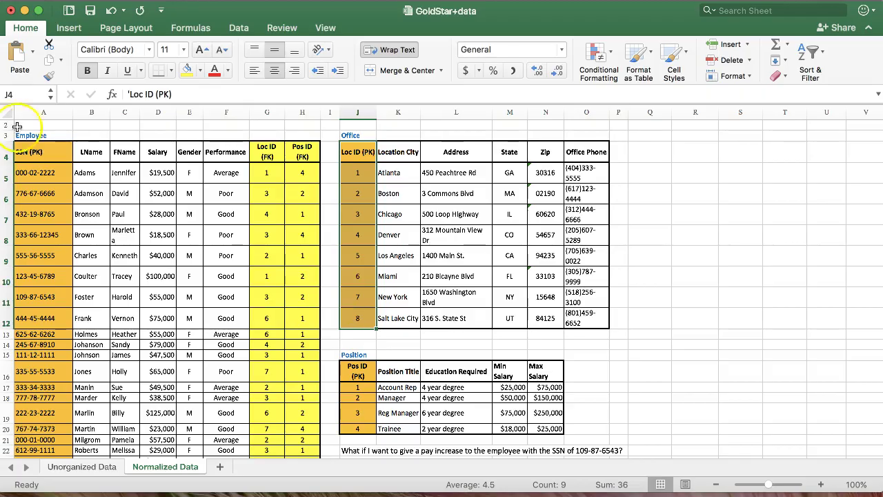
left_click_drag(29, 152, 36, 395)
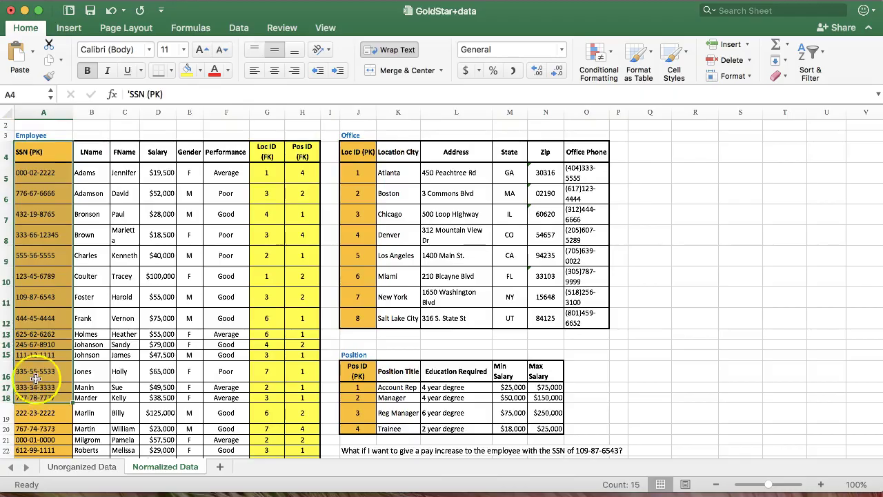
left_click_drag(353, 152, 356, 327)
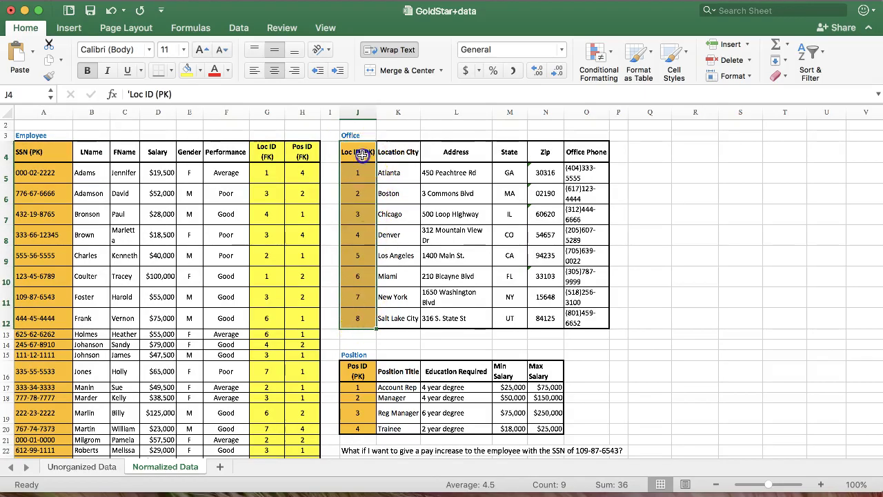
left_click_drag(353, 152, 358, 319)
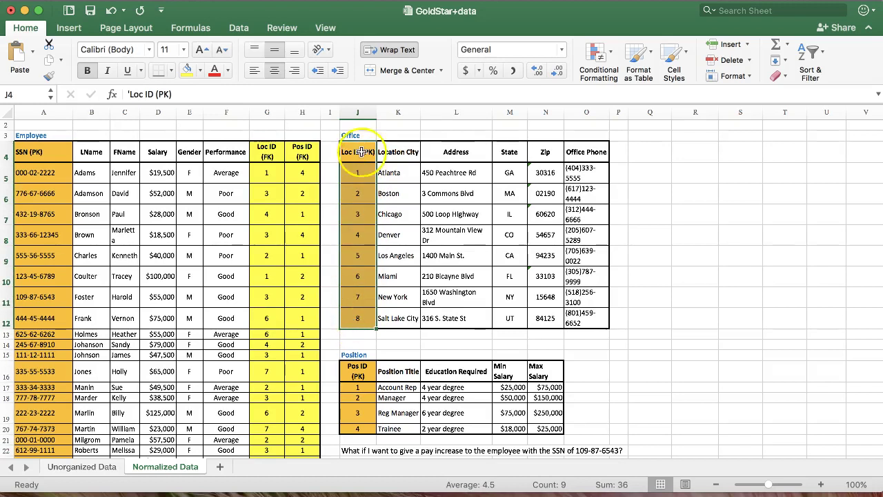
left_click(363, 179)
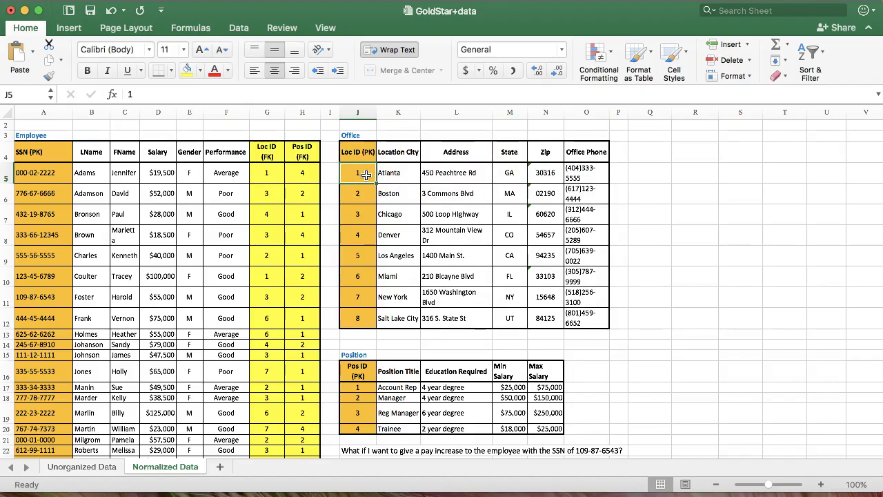
left_click_drag(366, 175, 587, 173)
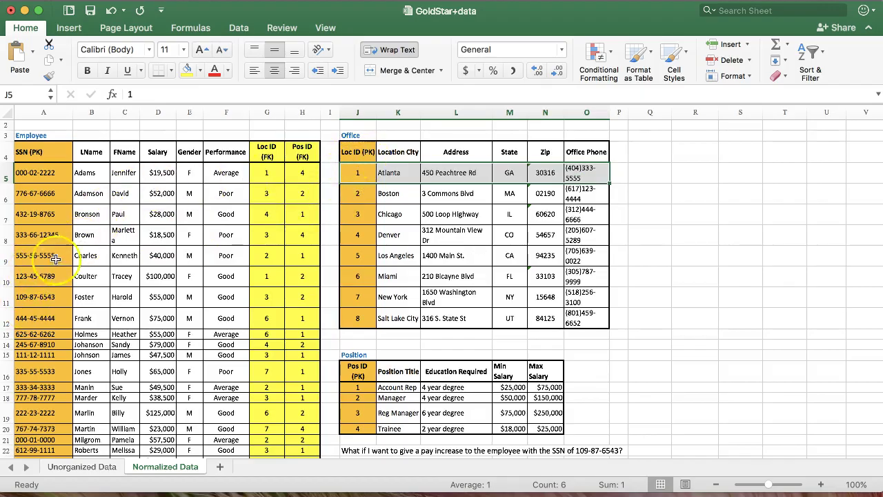
left_click_drag(77, 173, 147, 174)
left_click(368, 160)
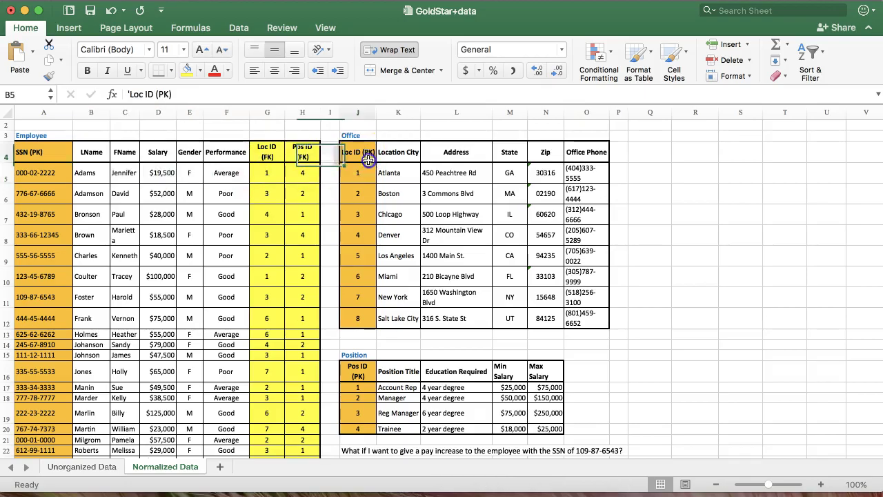
left_click_drag(369, 160, 589, 323)
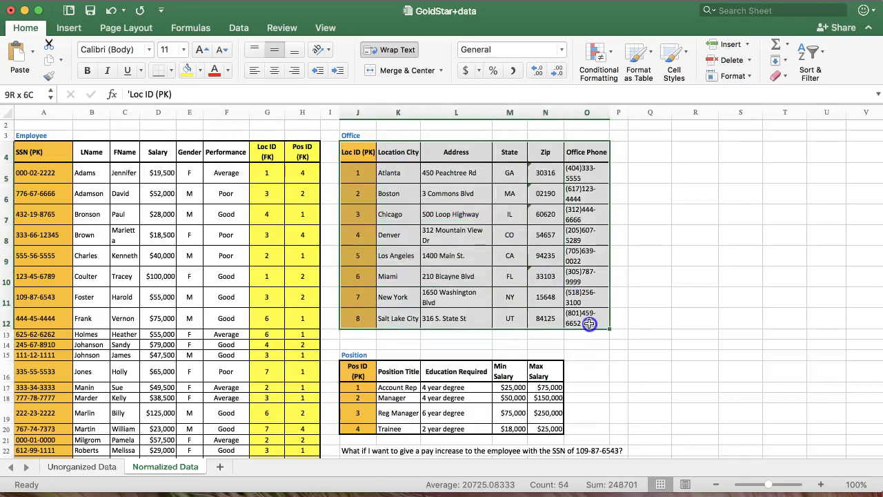
left_click_drag(357, 173, 359, 314)
left_click_drag(266, 156, 269, 136)
scroll(268, 226, "up", 20)
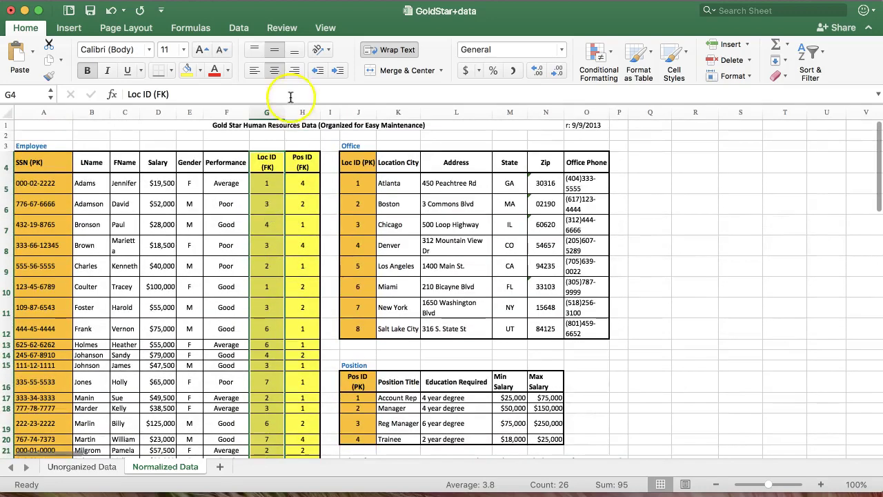
left_click(266, 163)
left_click(266, 182)
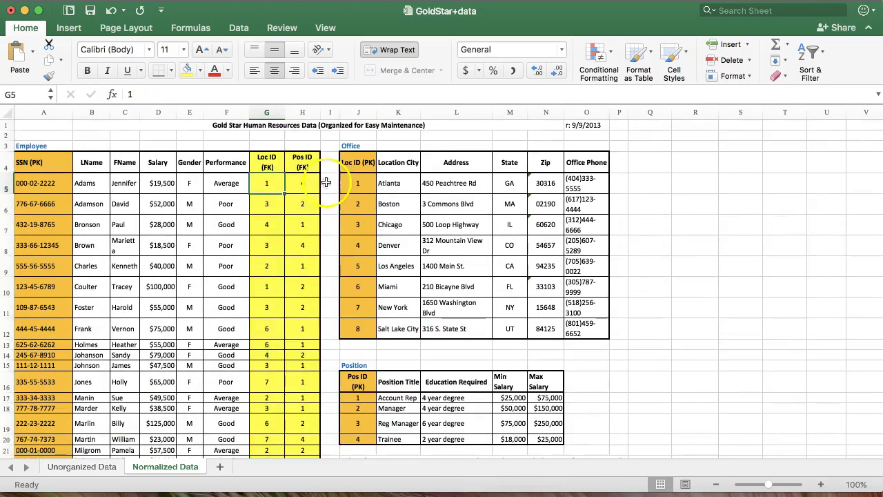
left_click(357, 182)
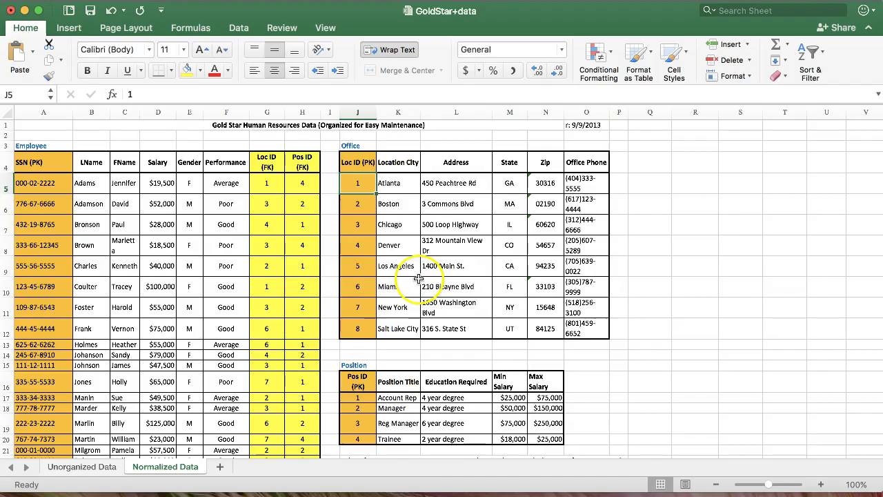
left_click(354, 164)
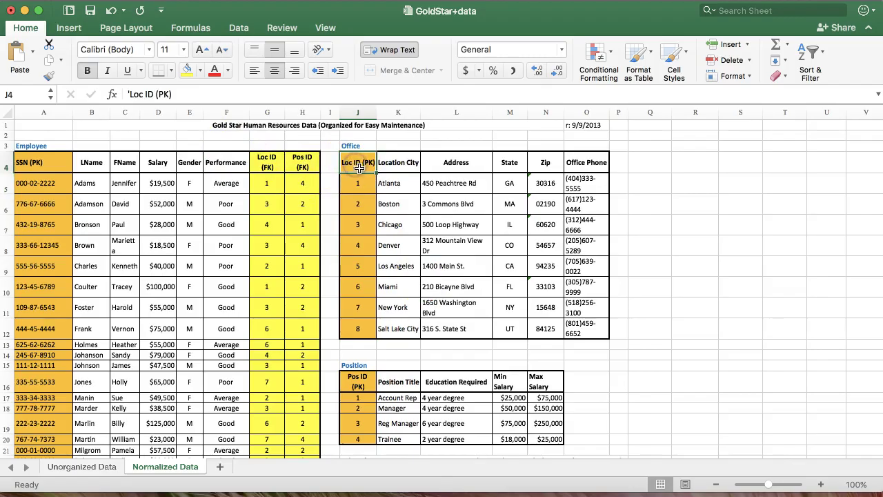
left_click(358, 164)
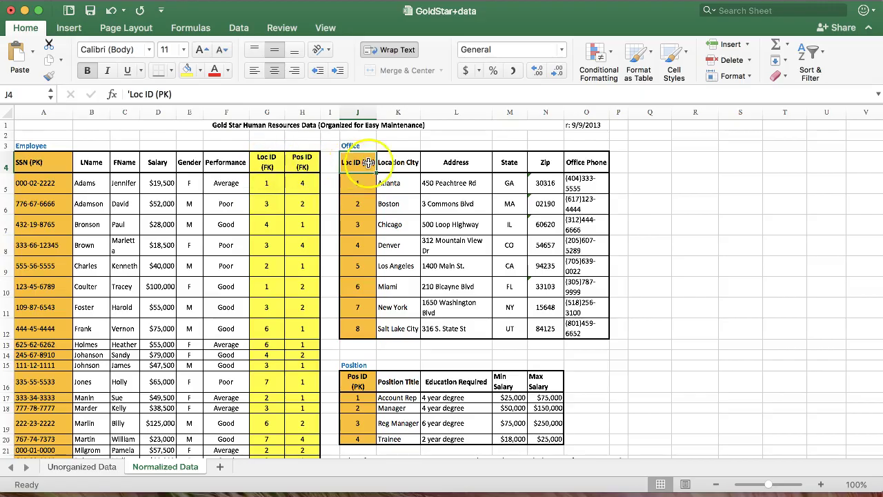
left_click_drag(354, 158, 365, 327)
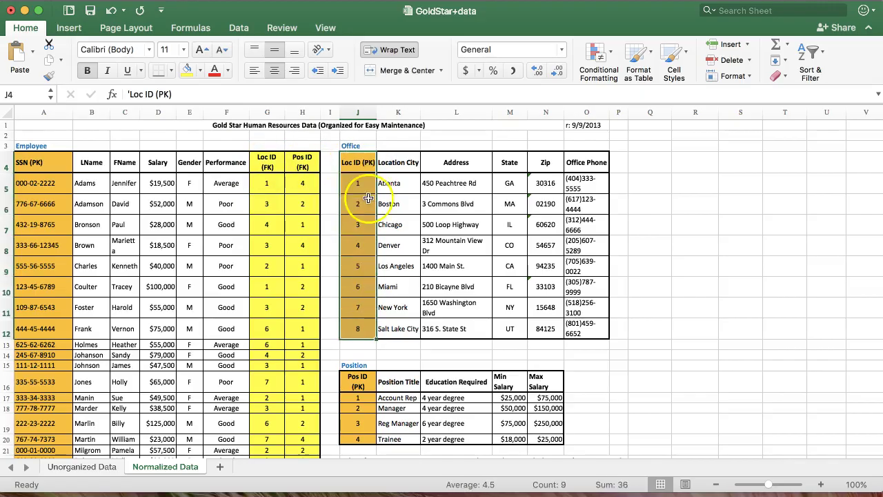
left_click_drag(31, 183, 262, 177)
left_click(273, 170)
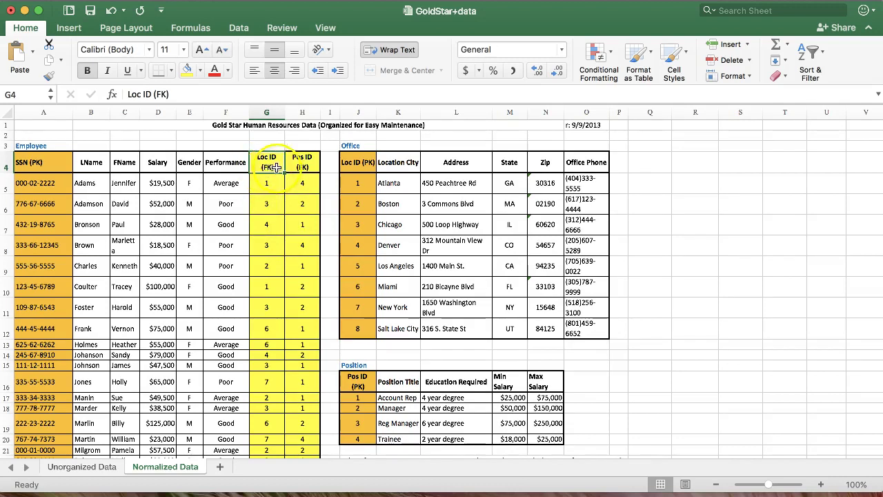
left_click_drag(266, 171, 264, 397)
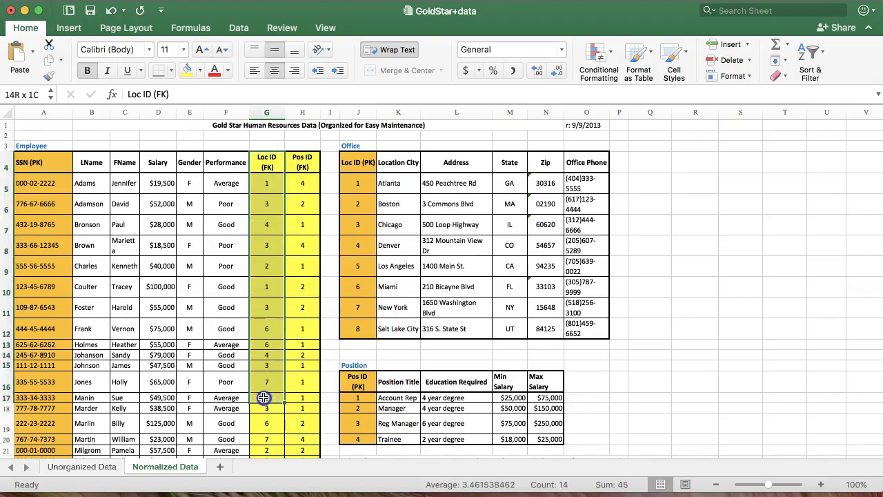
left_click_drag(87, 183, 245, 185)
left_click(302, 182)
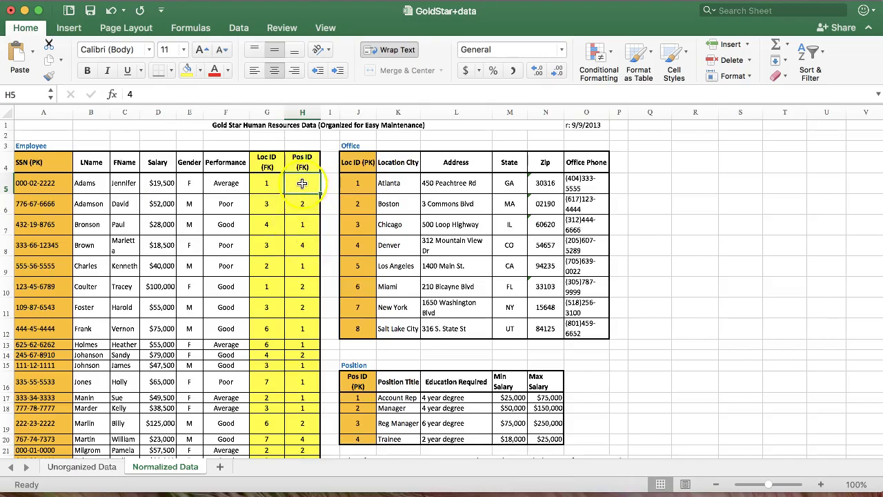
left_click(357, 439)
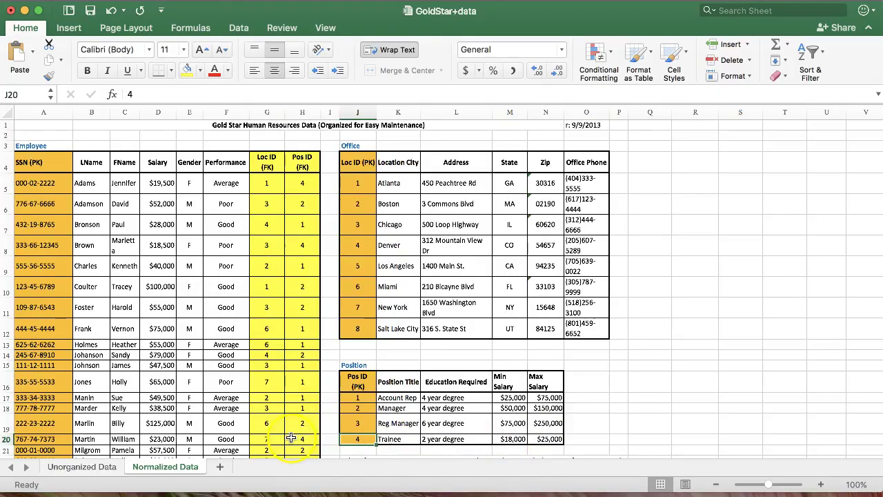
scroll(311, 338, "down", 1)
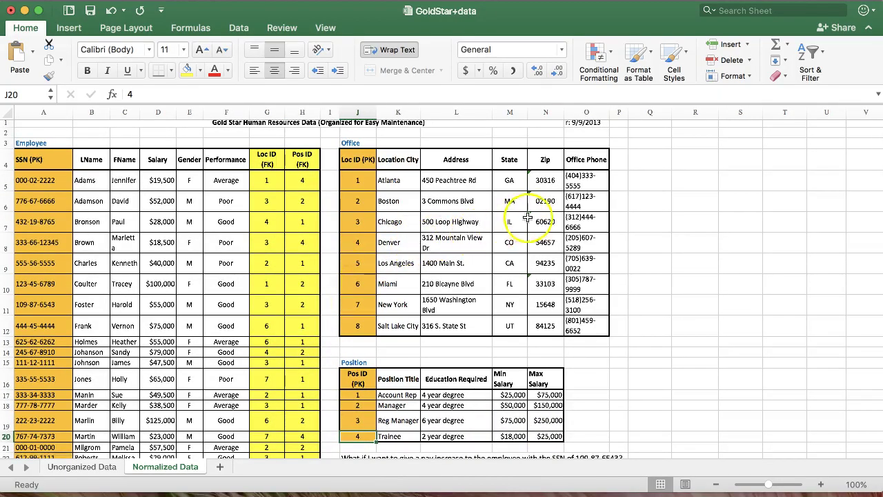
left_click(580, 223)
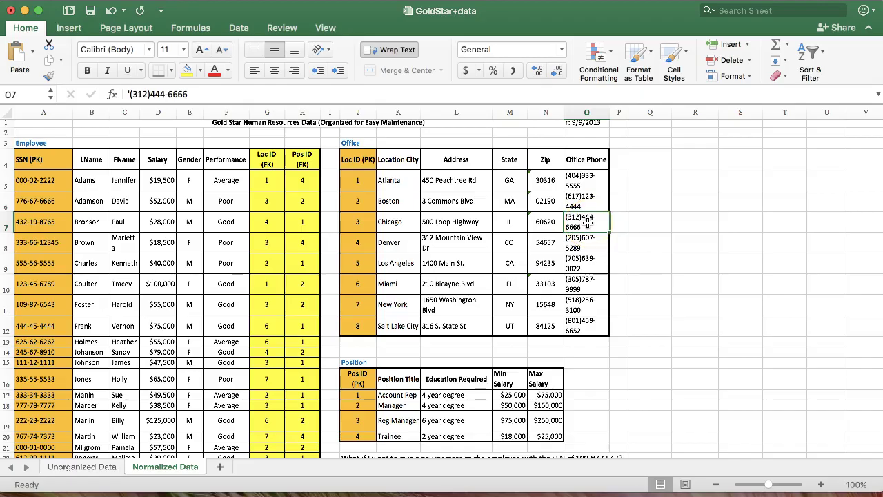
scroll(424, 269, "down", 2)
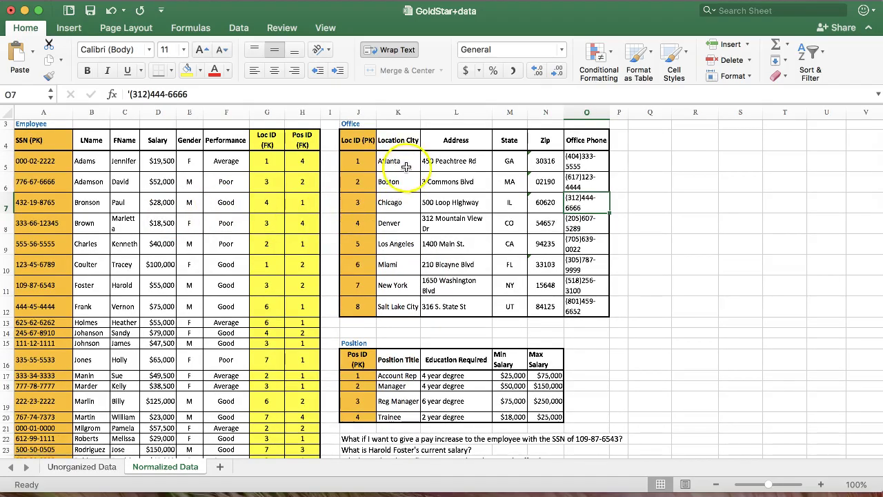
left_click_drag(266, 140, 299, 400)
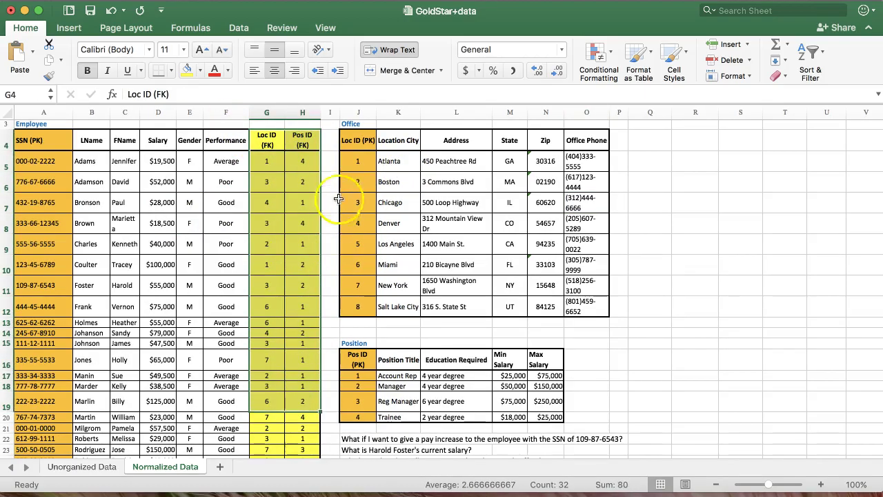
left_click_drag(357, 140, 352, 306)
left_click_drag(358, 359, 361, 419)
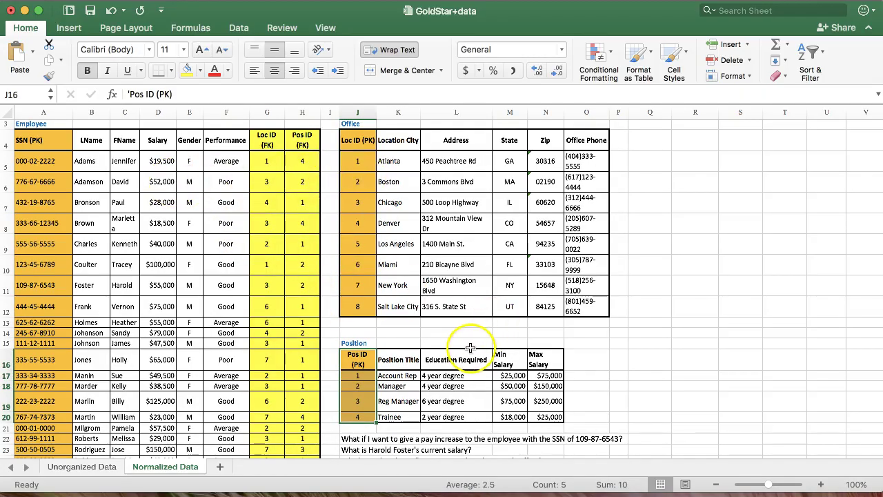
left_click_drag(390, 161, 573, 162)
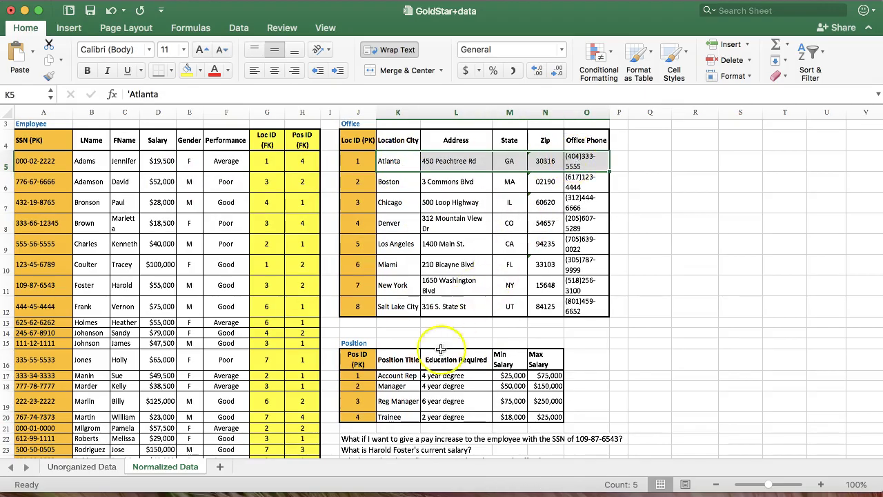
left_click_drag(391, 376, 546, 416)
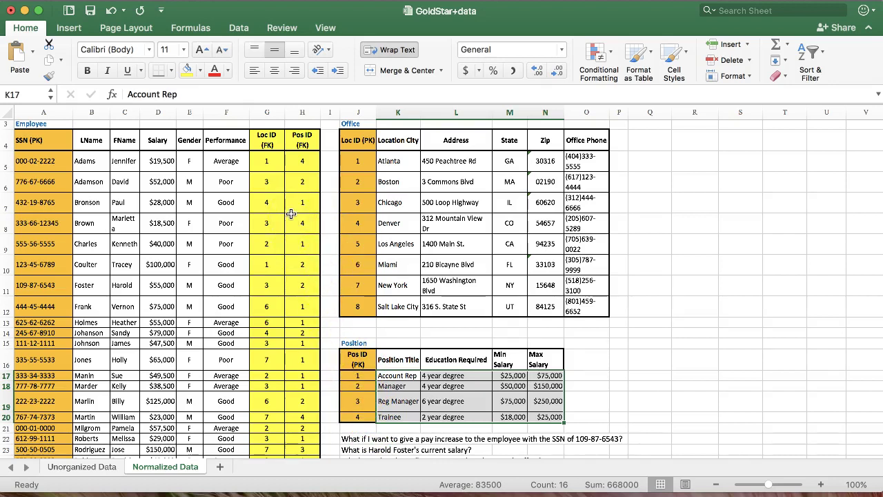
left_click(271, 164)
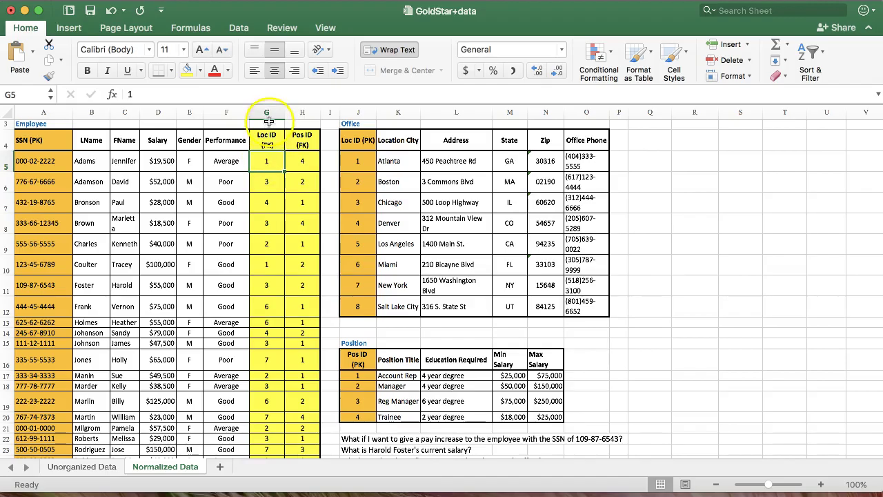
left_click_drag(267, 140, 263, 401)
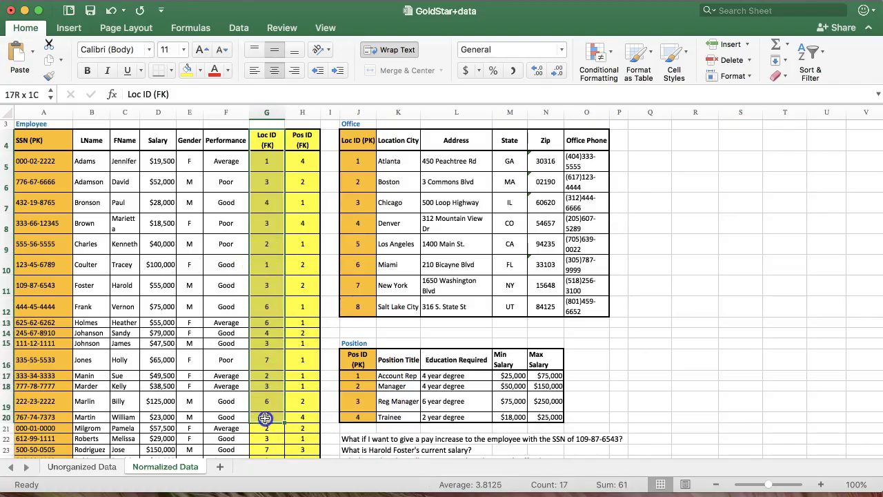
left_click_drag(262, 140, 269, 407)
left_click(269, 161)
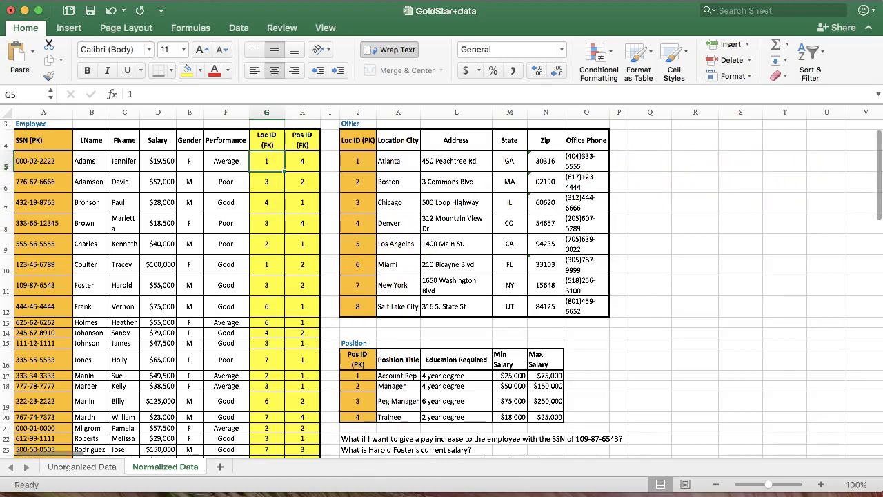
Step: In MyEducator, switch to the IS: Information Systems in Organizations chapter and open IS.2 Hardware and Networking Basics
key("super+Tab")
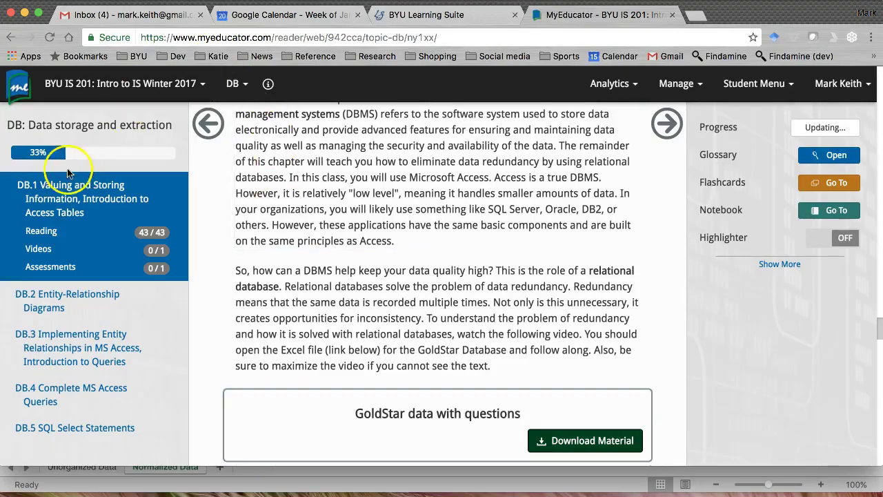
left_click(239, 84)
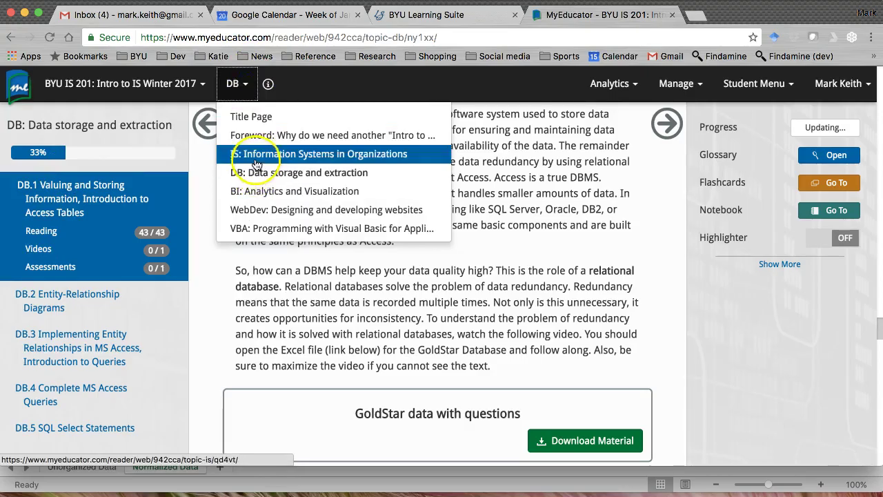
left_click(243, 150)
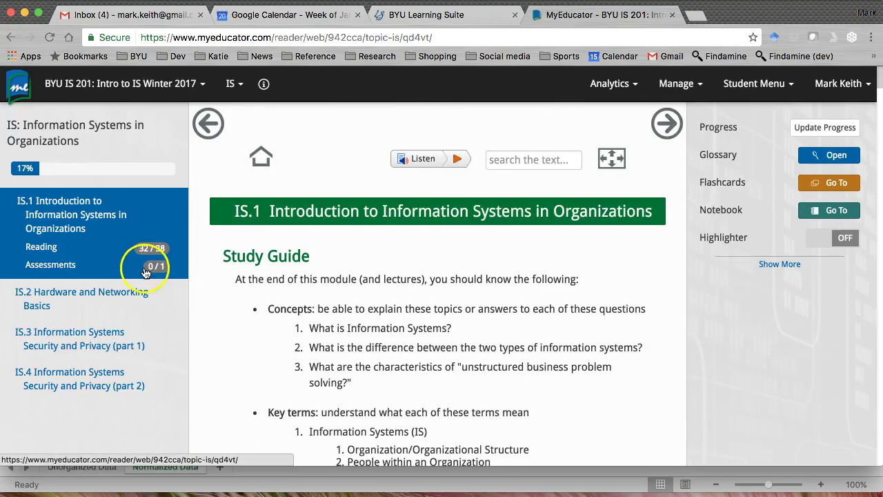
left_click(108, 304)
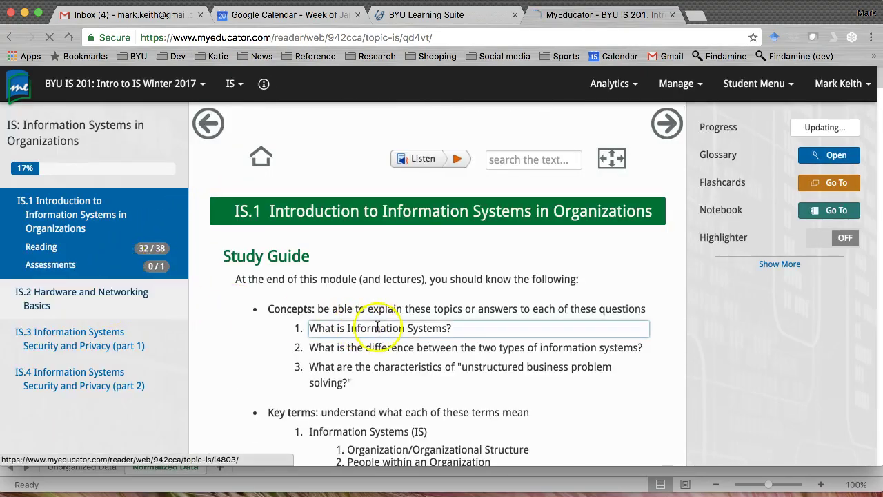
Step: Scroll the IS.2 reading to the Increments of Data Storage Bytes/32-bit/64-bit word diagram
scroll(378, 321, "down", 15)
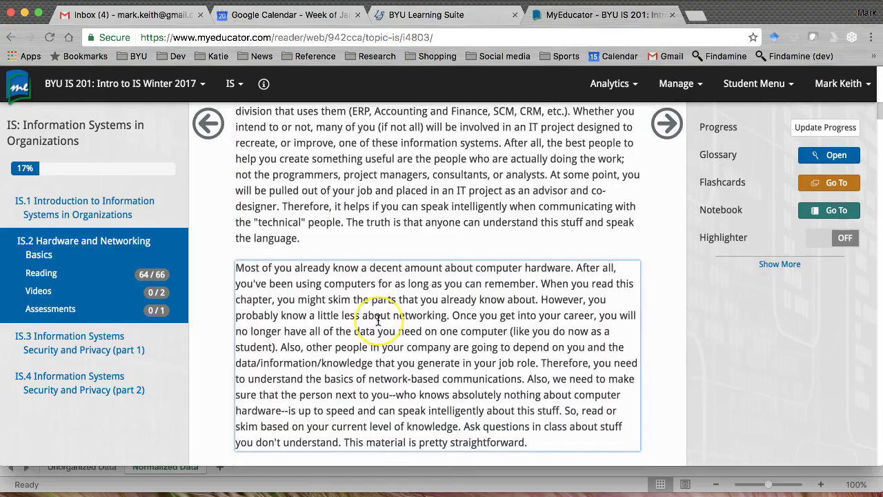
scroll(378, 321, "up", 7)
scroll(378, 320, "down", 15)
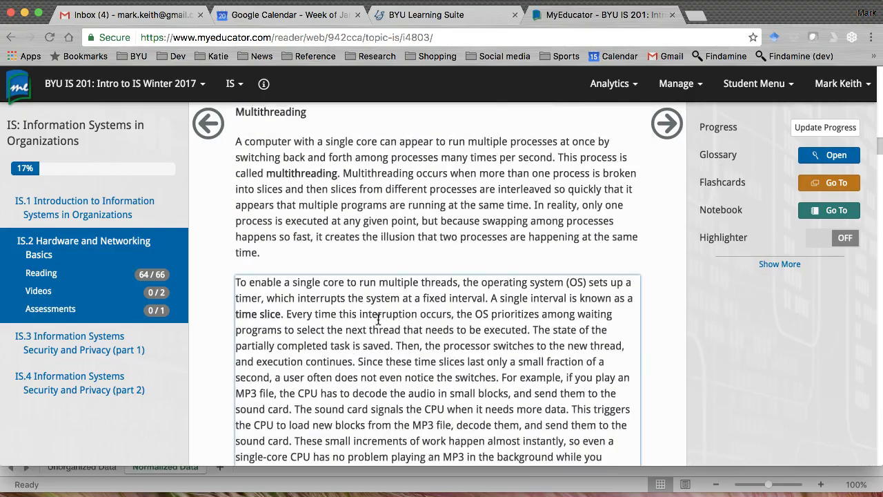
scroll(379, 319, "down", 15)
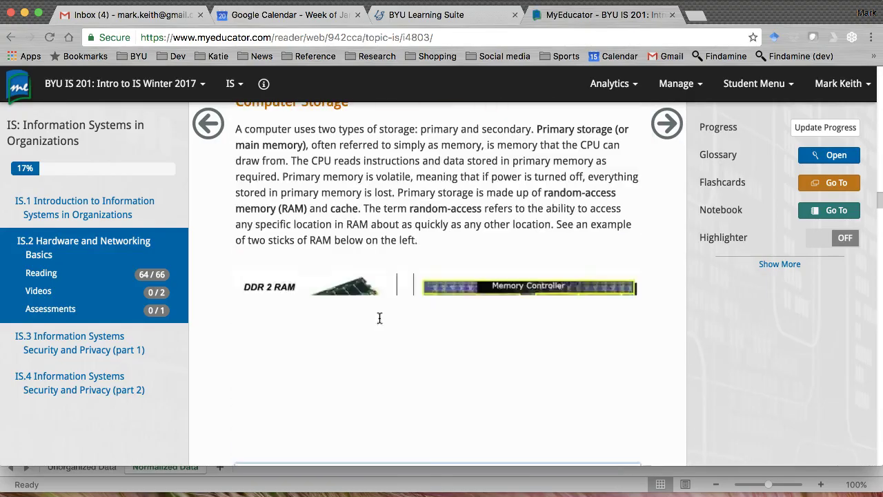
scroll(379, 320, "down", 15)
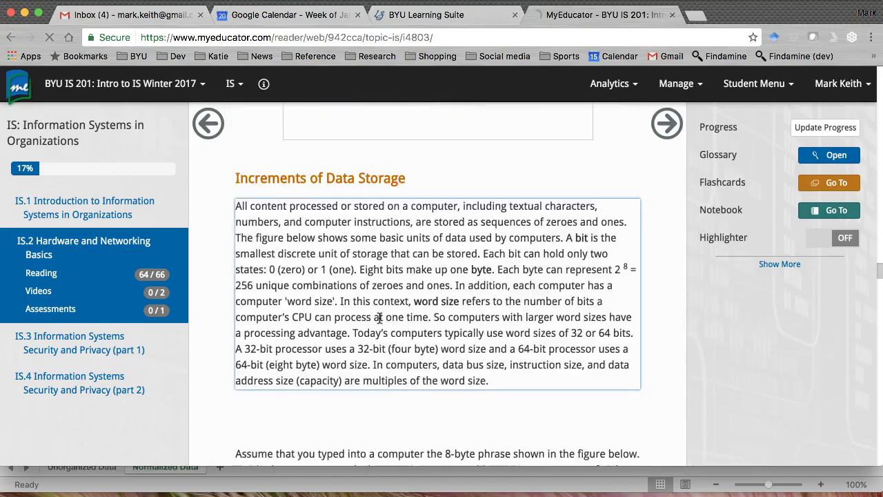
scroll(379, 317, "up", 2)
scroll(379, 319, "up", 3)
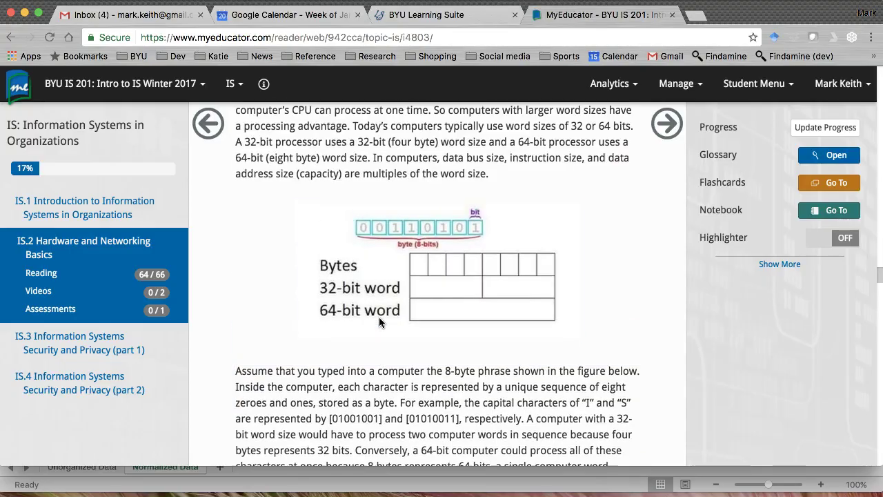
scroll(379, 320, "up", 1)
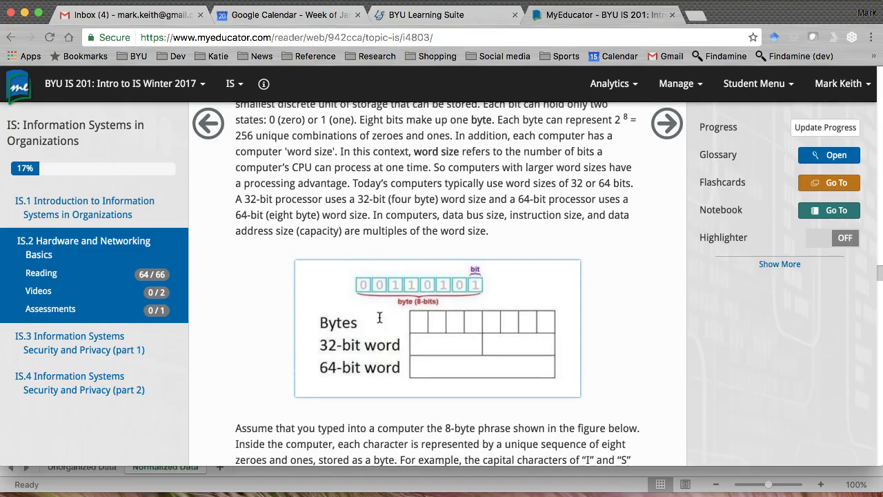
scroll(378, 321, "up", 2)
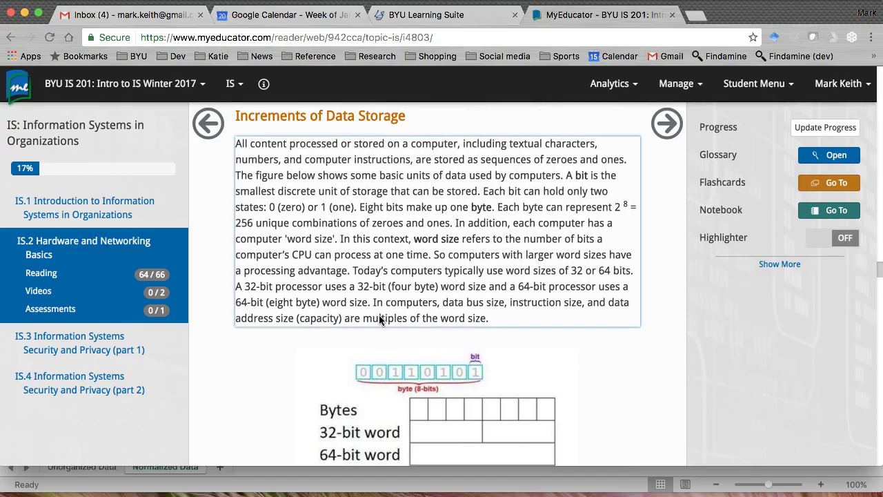
scroll(379, 320, "down", 2)
scroll(378, 321, "down", 3)
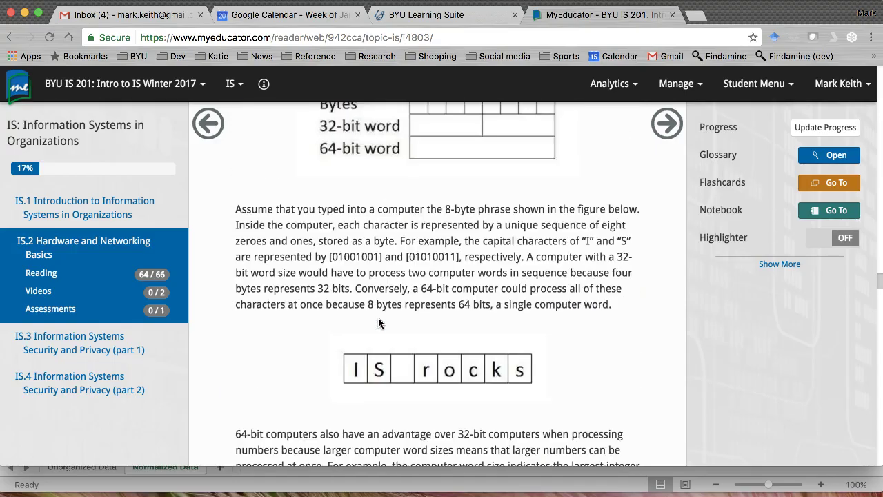
scroll(378, 321, "up", 1)
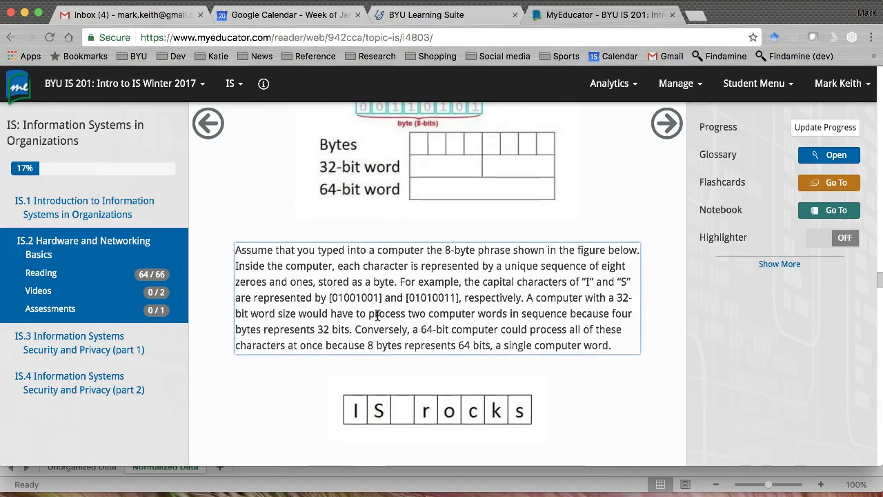
scroll(375, 283, "up", 3)
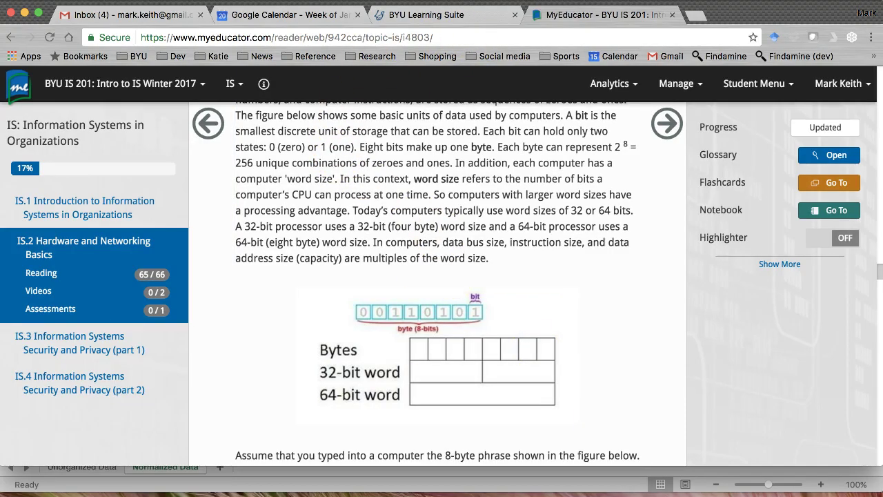
Step: Back in Excel, highlight the Loc ID foreign key column and the first employee's row
key("super+Tab")
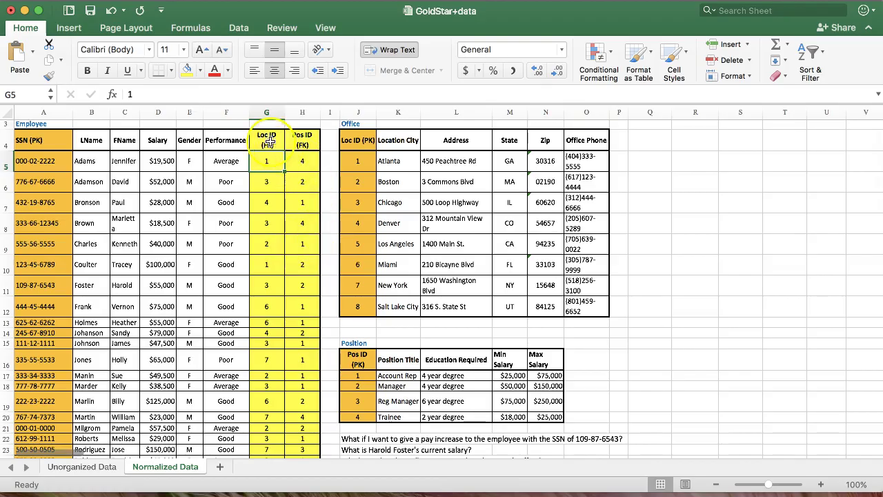
left_click_drag(269, 141, 269, 411)
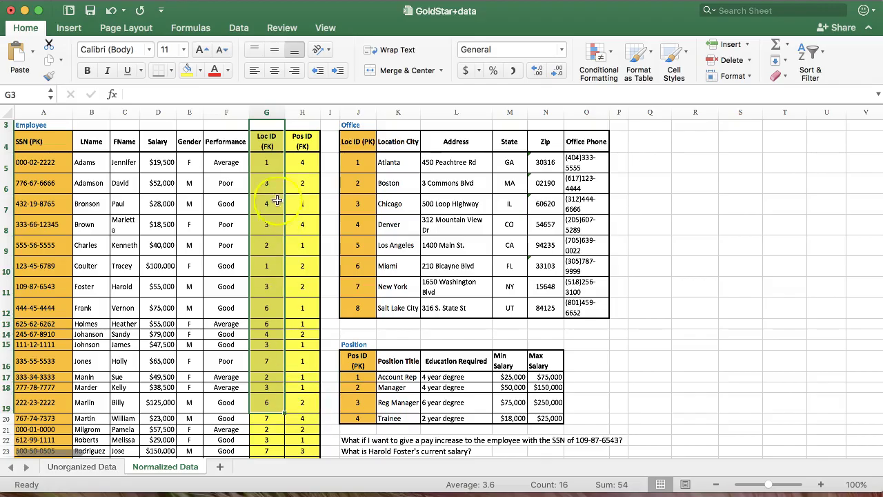
left_click(267, 162)
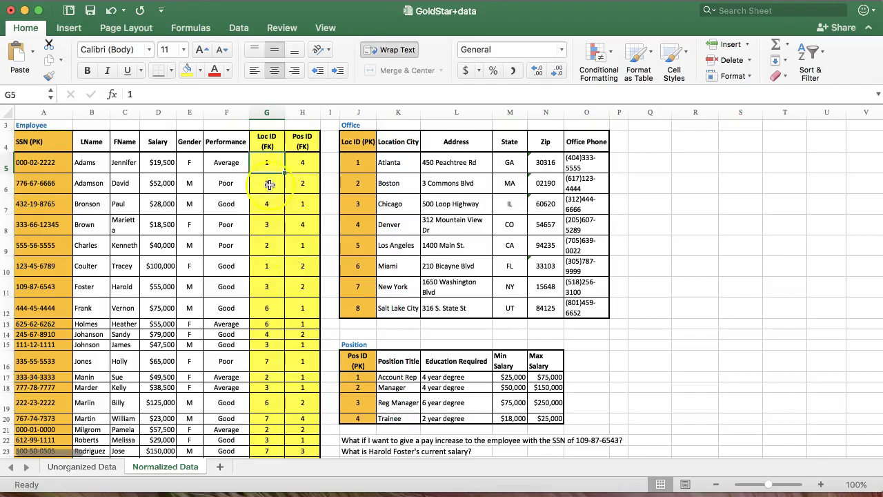
left_click_drag(228, 163, 95, 161)
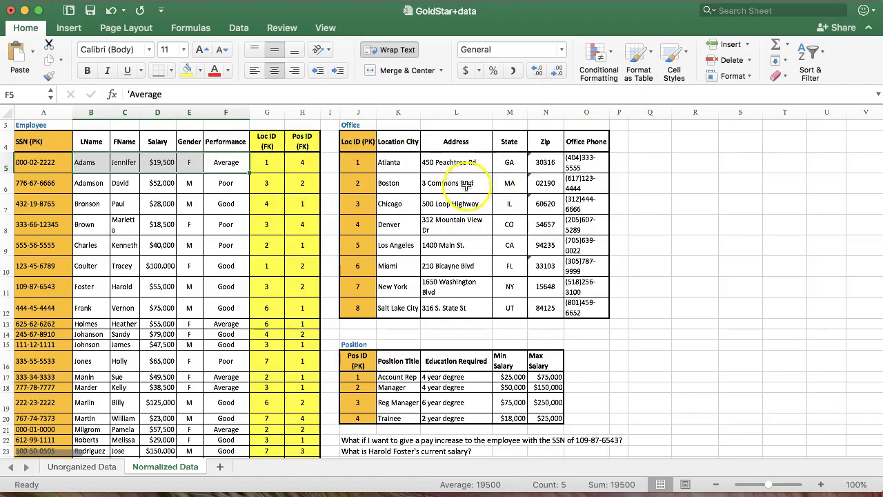
Step: Link the first employee's Loc ID 1 to the Atlanta office and Pos ID 4 to Trainee
left_click_drag(391, 160, 575, 162)
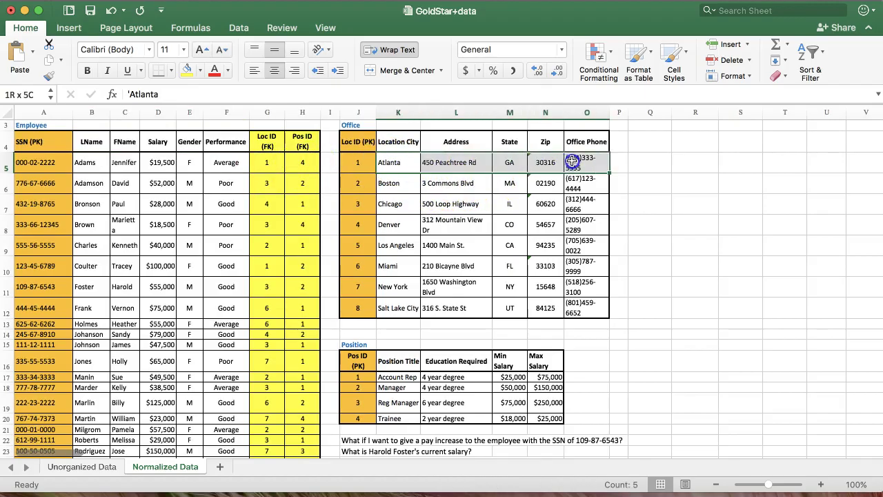
left_click(268, 163)
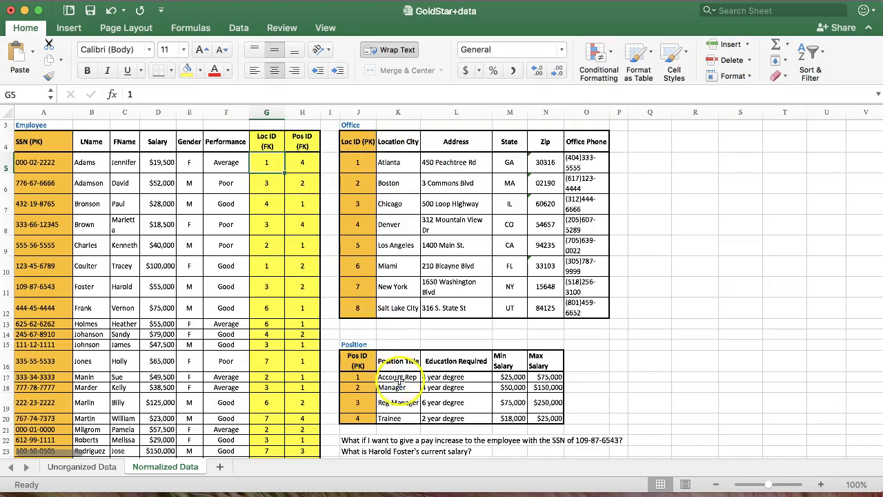
left_click_drag(390, 418, 549, 421)
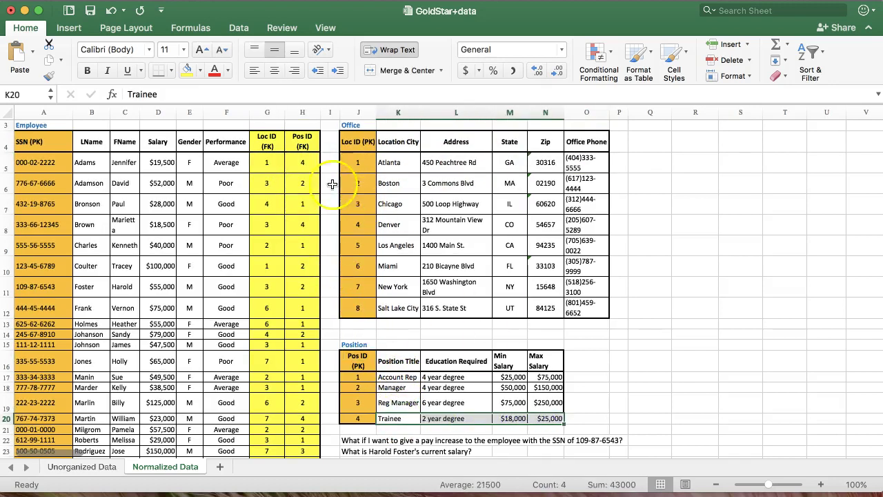
left_click(306, 167)
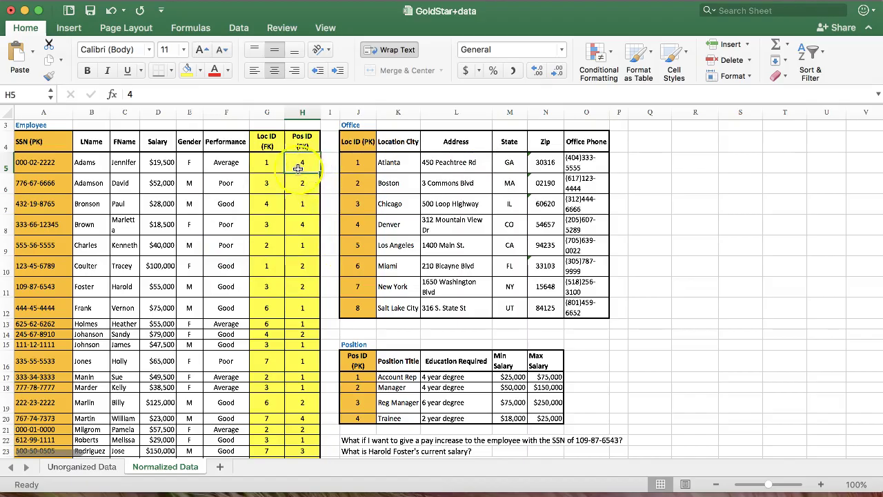
left_click(269, 142)
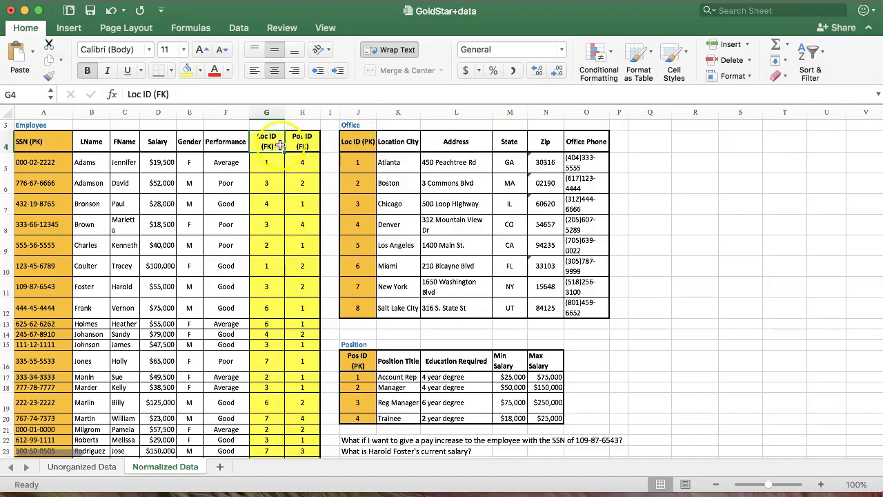